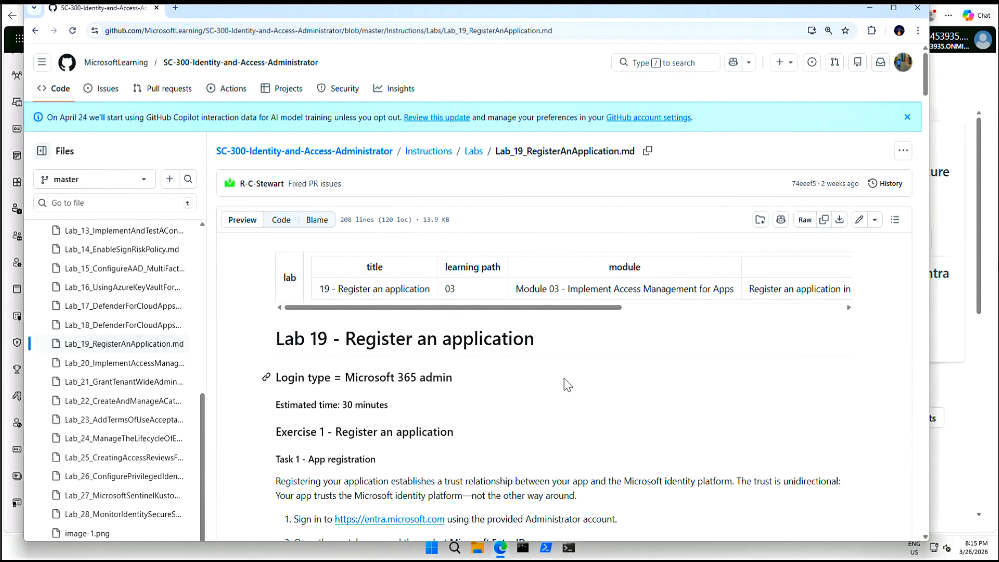
Step: Review the Exercise 1 tasks in the Lab 19 guide, covering app registration, platform settings, credentials and scopes
{"action": "left_click_drag", "start_coordinate": [341, 338], "coordinate": [531, 363]}
{"action": "scroll", "coordinate": [517, 397], "scroll_direction": "down", "scroll_amount": 1}
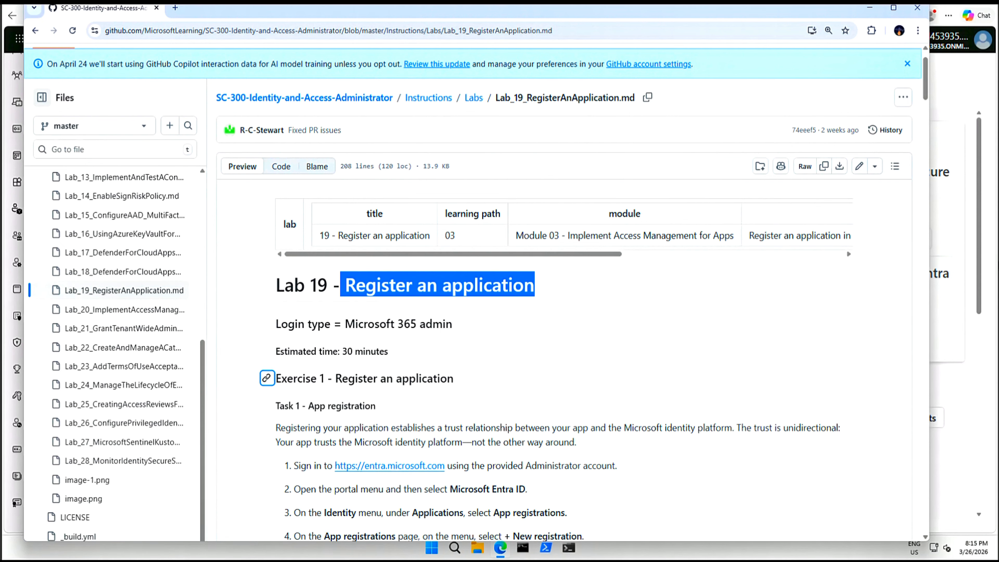
{"action": "scroll", "coordinate": [454, 391], "scroll_direction": "down", "scroll_amount": 3}
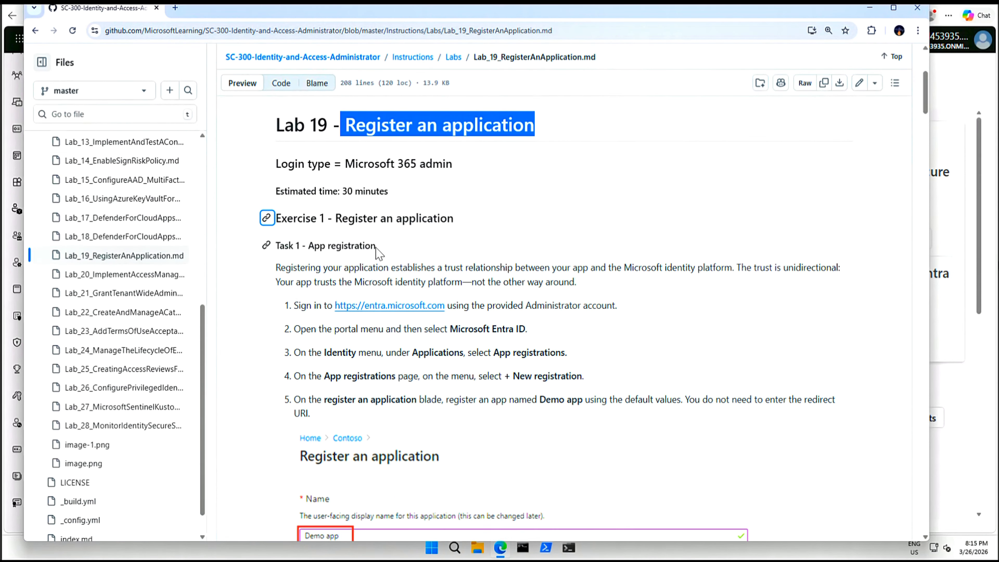
{"action": "scroll", "coordinate": [338, 345], "scroll_direction": "down", "scroll_amount": 10}
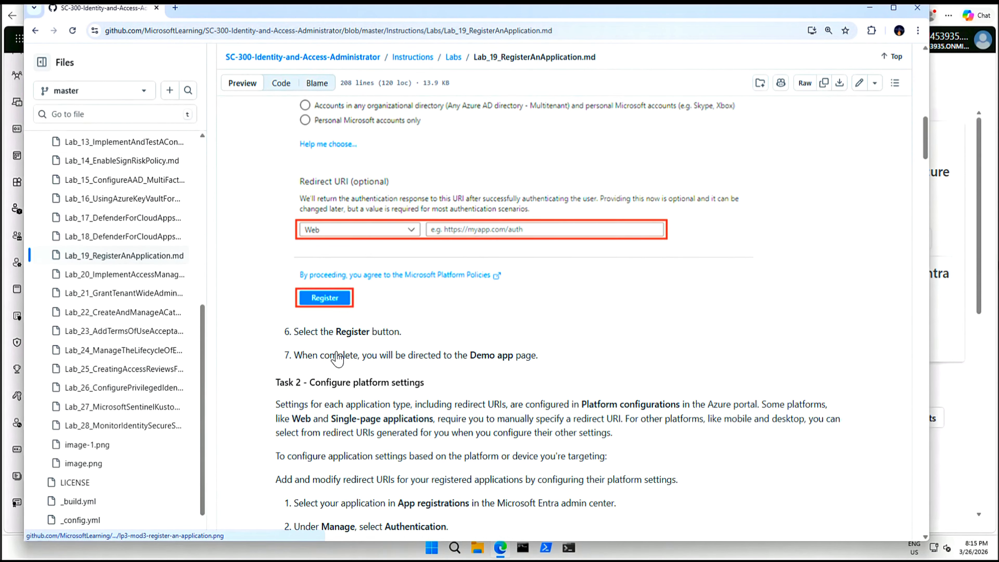
{"action": "scroll", "coordinate": [386, 345], "scroll_direction": "down", "scroll_amount": 1}
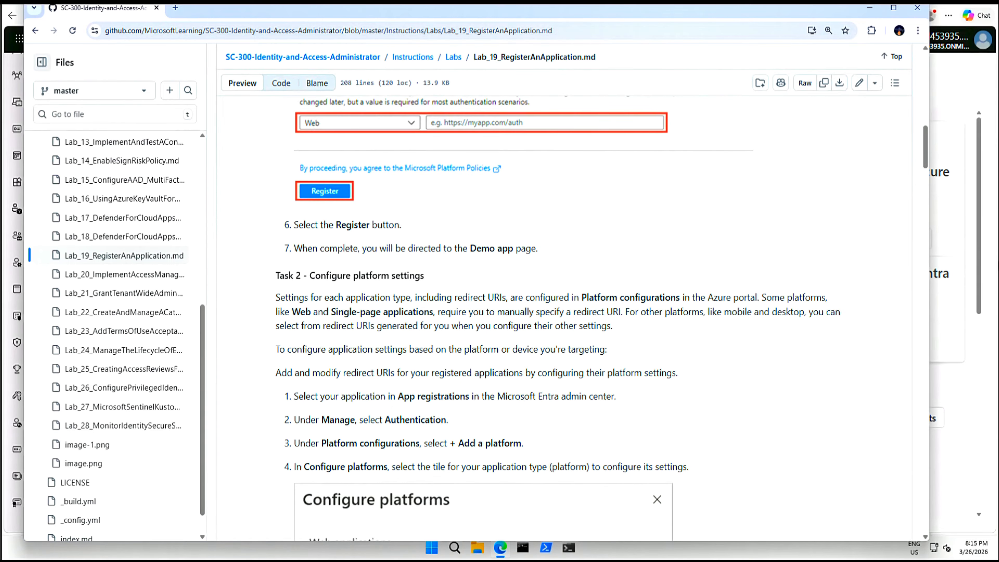
{"action": "scroll", "coordinate": [393, 339], "scroll_direction": "down", "scroll_amount": 5}
{"action": "scroll", "coordinate": [398, 348], "scroll_direction": "down", "scroll_amount": 12}
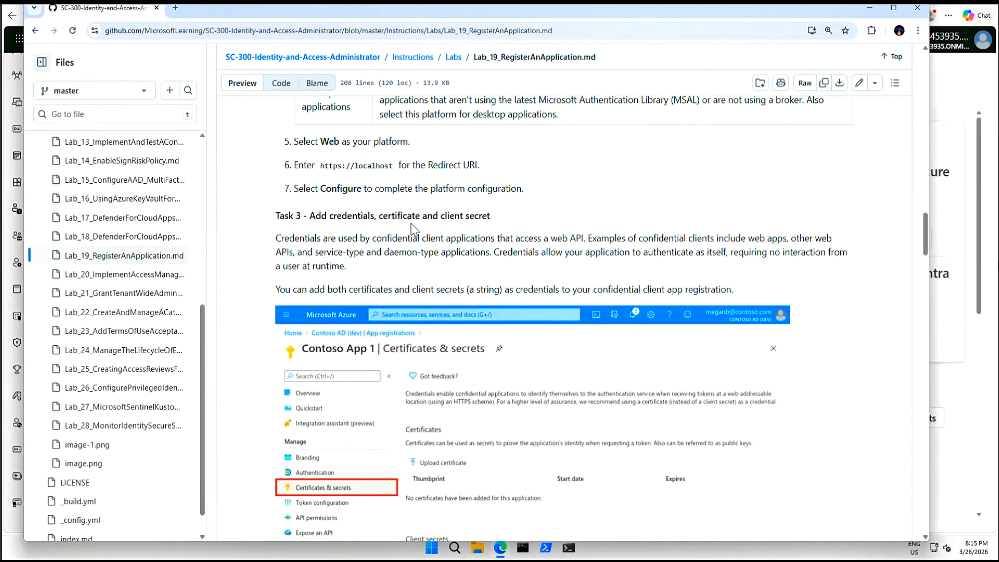
{"action": "scroll", "coordinate": [495, 278], "scroll_direction": "down", "scroll_amount": 9}
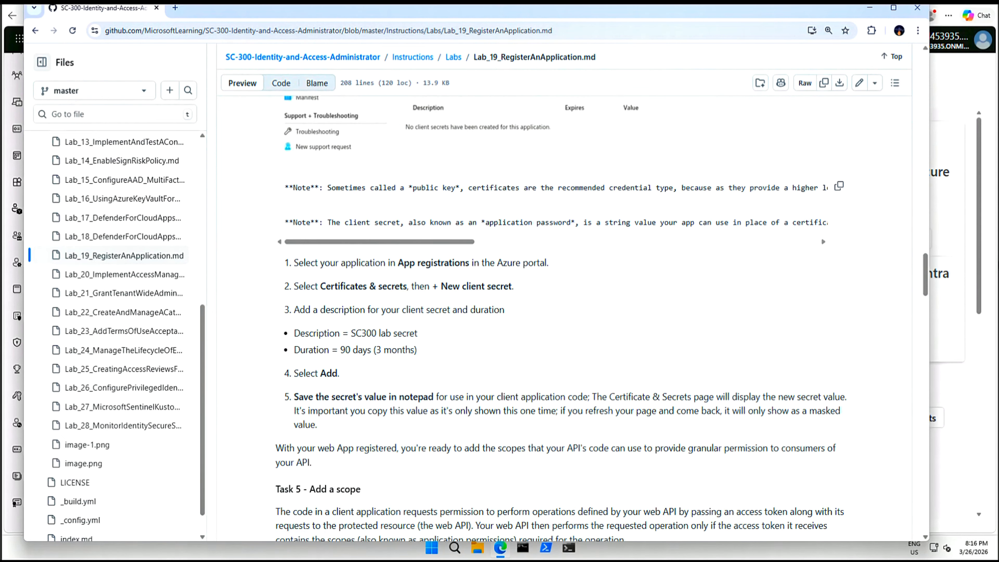
{"action": "scroll", "coordinate": [409, 236], "scroll_direction": "up", "scroll_amount": 7}
{"action": "scroll", "coordinate": [409, 289], "scroll_direction": "down", "scroll_amount": 9}
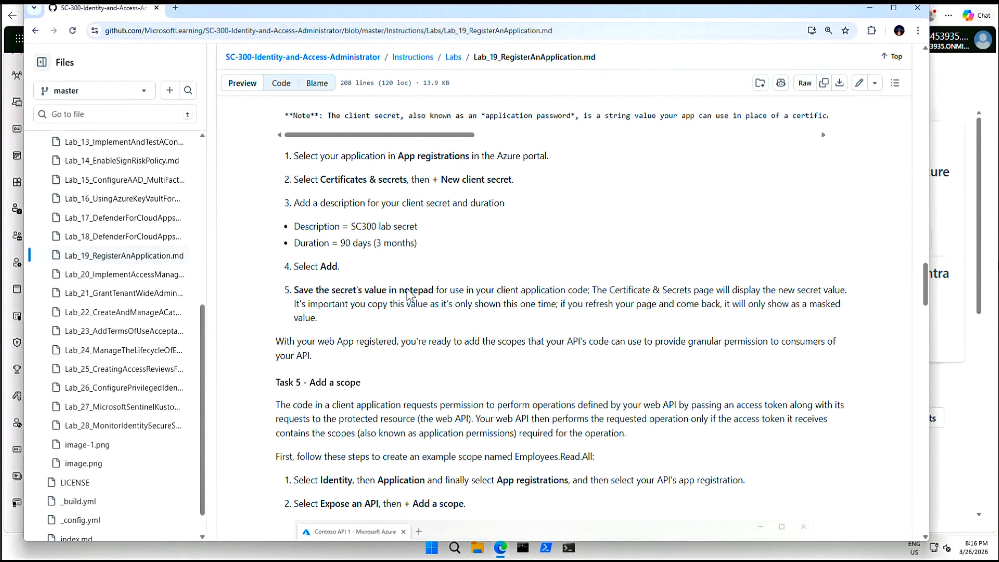
{"action": "scroll", "coordinate": [378, 389], "scroll_direction": "down", "scroll_amount": 1}
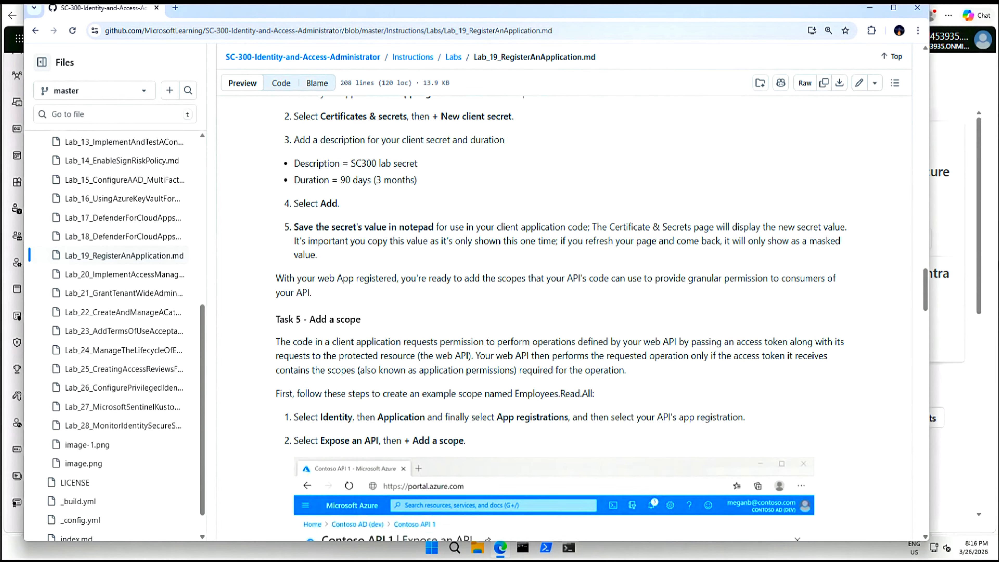
{"action": "scroll", "coordinate": [388, 382], "scroll_direction": "down", "scroll_amount": 2}
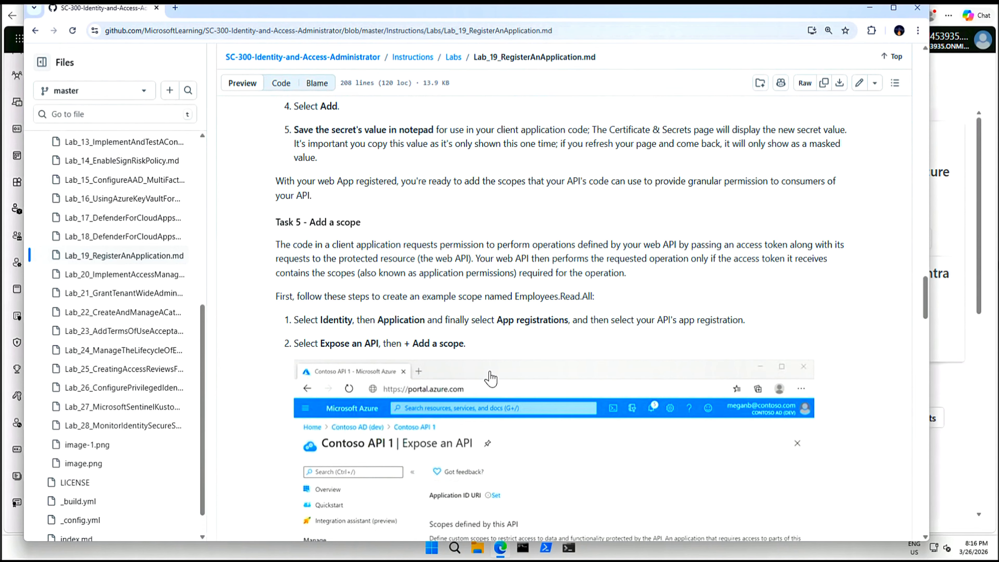
{"action": "scroll", "coordinate": [490, 378], "scroll_direction": "down", "scroll_amount": 15}
{"action": "scroll", "coordinate": [488, 384], "scroll_direction": "down", "scroll_amount": 1}
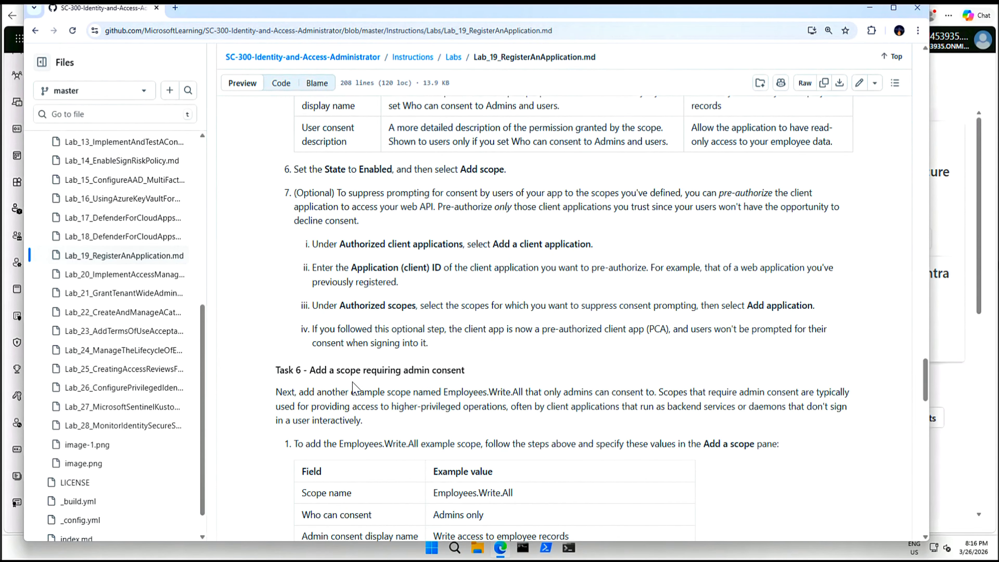
{"action": "left_click_drag", "start_coordinate": [309, 370], "coordinate": [465, 370]}
Step: Review Exercise 2 of the lab guide on managing app registration with a custom role, including its required permissions
{"action": "scroll", "coordinate": [564, 318], "scroll_direction": "down", "scroll_amount": 14}
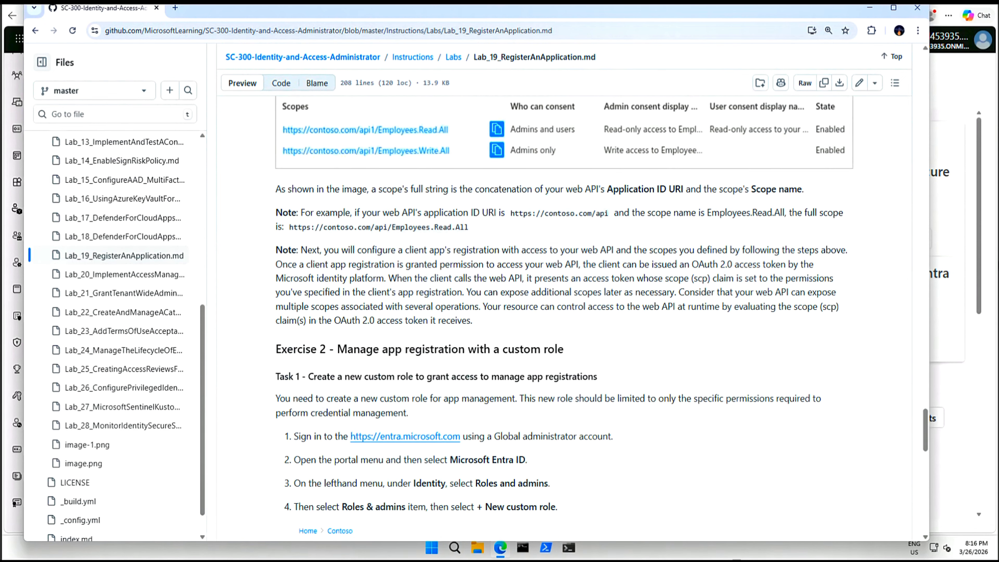
{"action": "scroll", "coordinate": [594, 319], "scroll_direction": "down", "scroll_amount": 1}
{"action": "left_click_drag", "start_coordinate": [275, 295], "coordinate": [573, 302]}
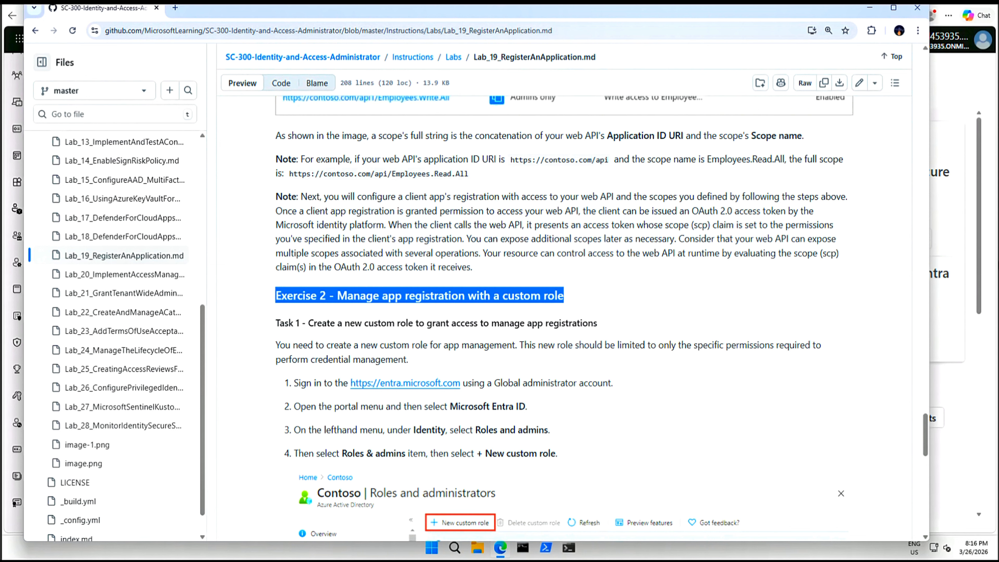
{"action": "left_click_drag", "start_coordinate": [322, 322], "coordinate": [613, 331]}
{"action": "scroll", "coordinate": [568, 378], "scroll_direction": "down", "scroll_amount": 1}
{"action": "scroll", "coordinate": [568, 379], "scroll_direction": "down", "scroll_amount": 15}
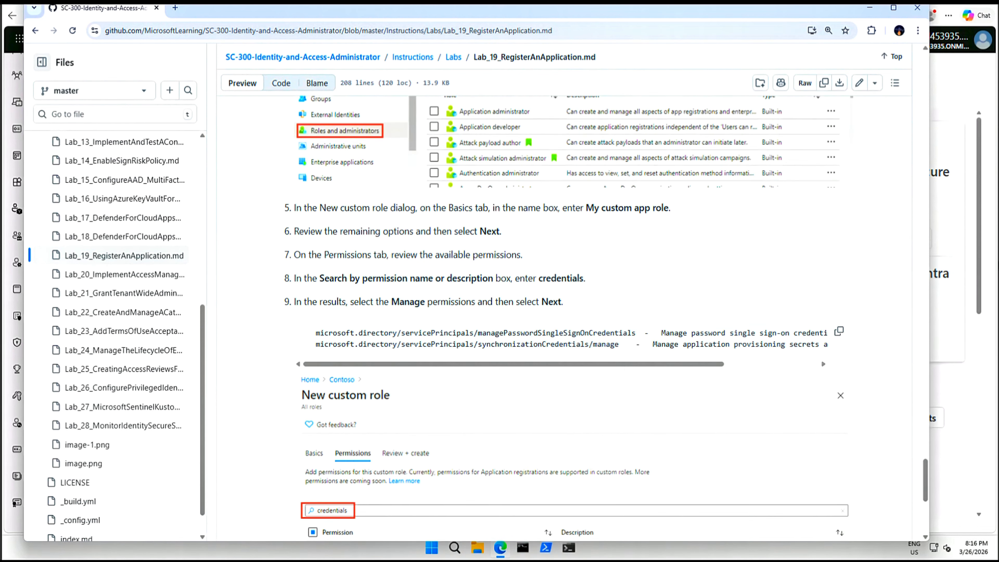
{"action": "scroll", "coordinate": [558, 384], "scroll_direction": "down", "scroll_amount": 2}
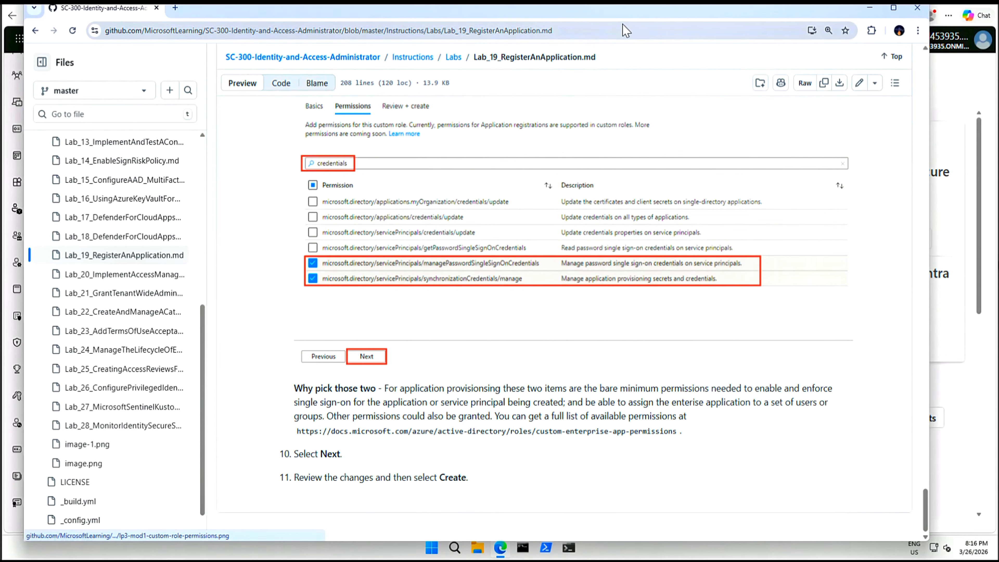
Step: Switch to the Microsoft Entra admin center and start an app registration named Demo app, limited to Single tenant only - Contoso
{"action": "left_click_drag", "start_coordinate": [633, 12], "coordinate": [998, 293]}
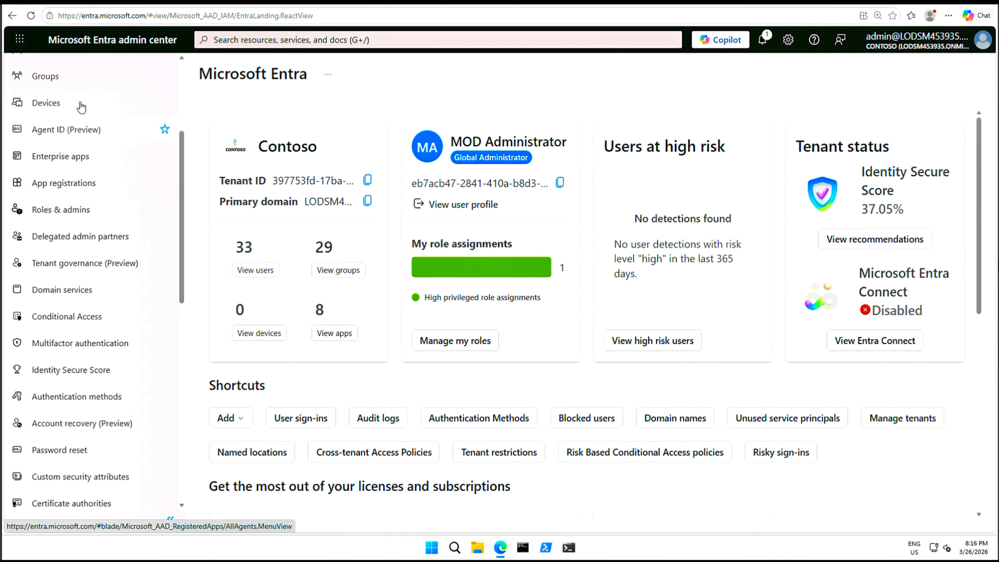
{"action": "scroll", "coordinate": [184, 114], "scroll_direction": "up", "scroll_amount": 2}
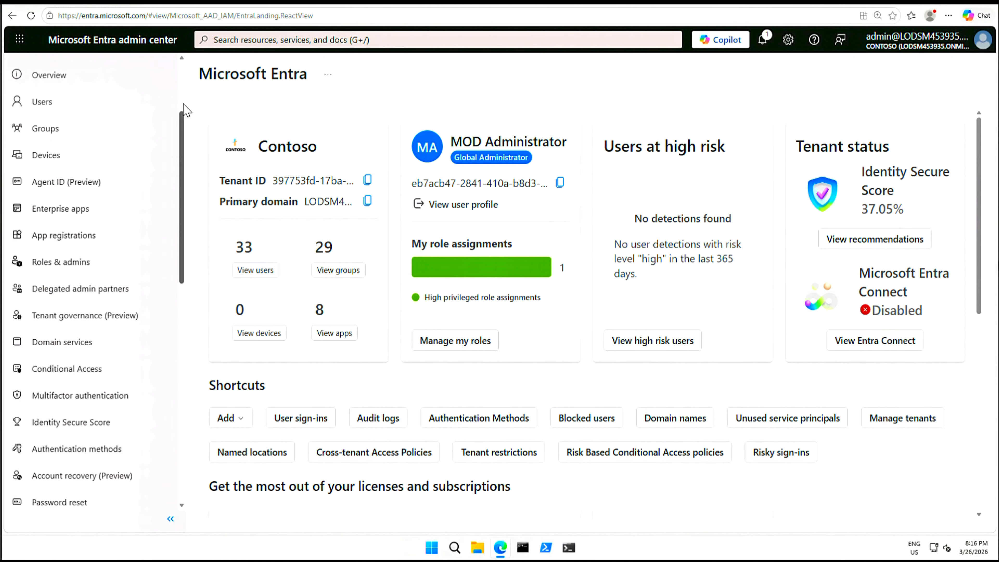
{"action": "scroll", "coordinate": [185, 118], "scroll_direction": "up", "scroll_amount": 1}
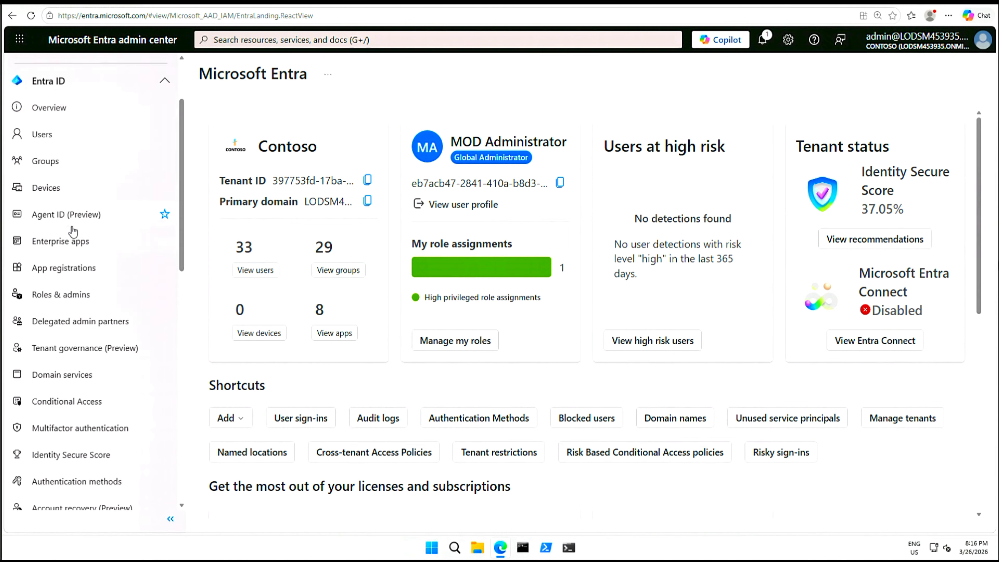
{"action": "left_click", "coordinate": [63, 269]}
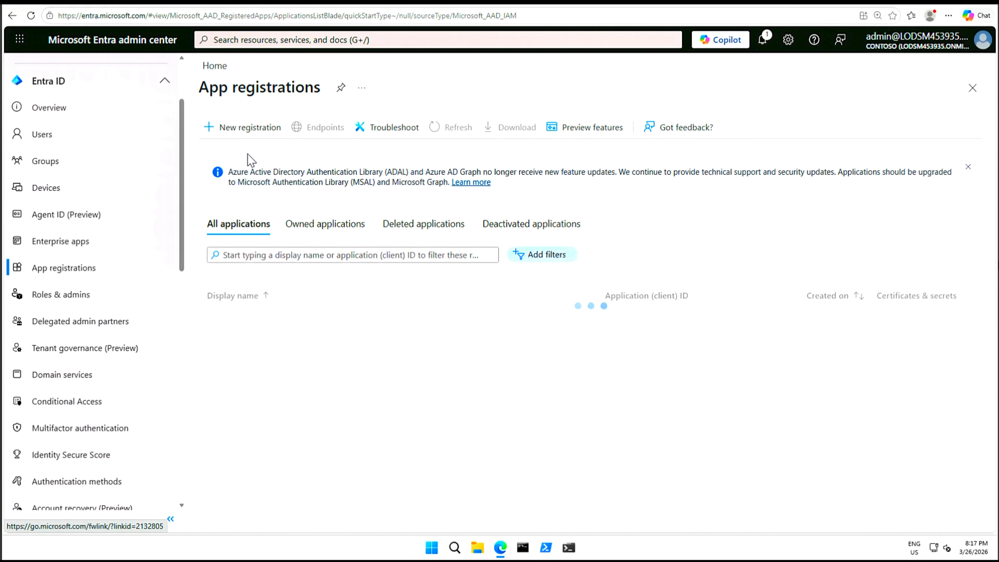
{"action": "left_click", "coordinate": [246, 128]}
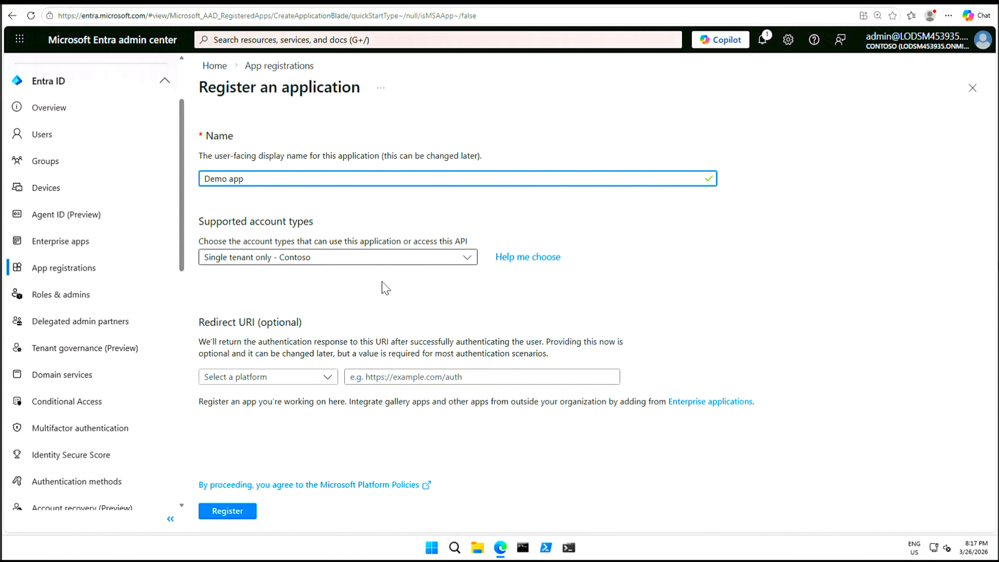
{"action": "left_click", "coordinate": [465, 260]}
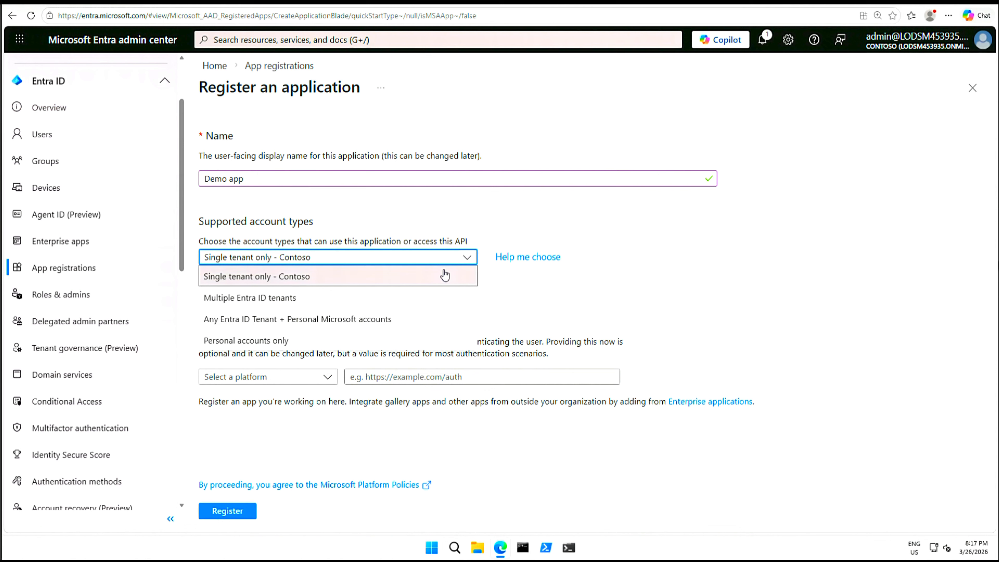
{"action": "left_click", "coordinate": [308, 277]}
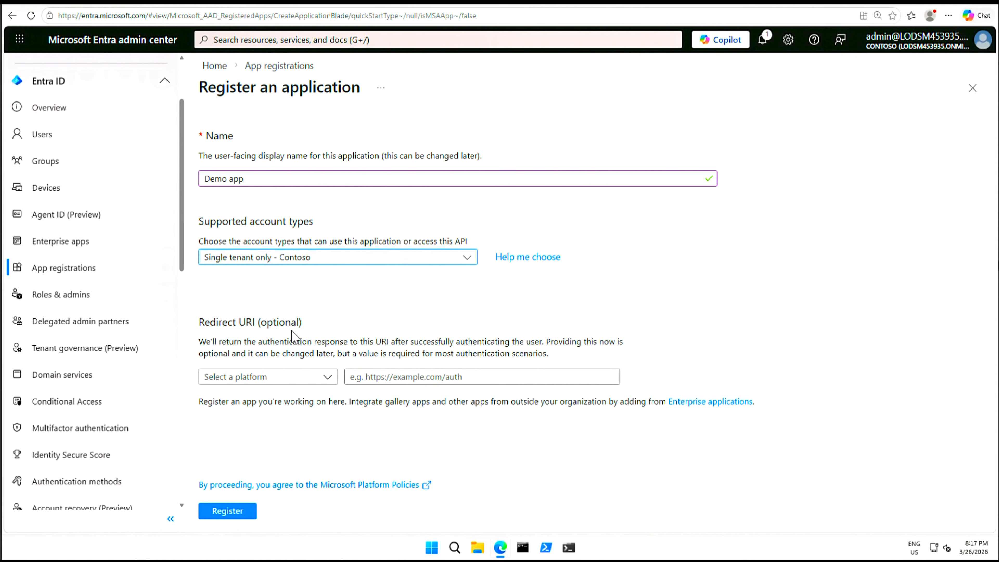
Step: Choose Web as the redirect URI platform, leave the URI empty, and register the application
{"action": "left_click", "coordinate": [328, 379]}
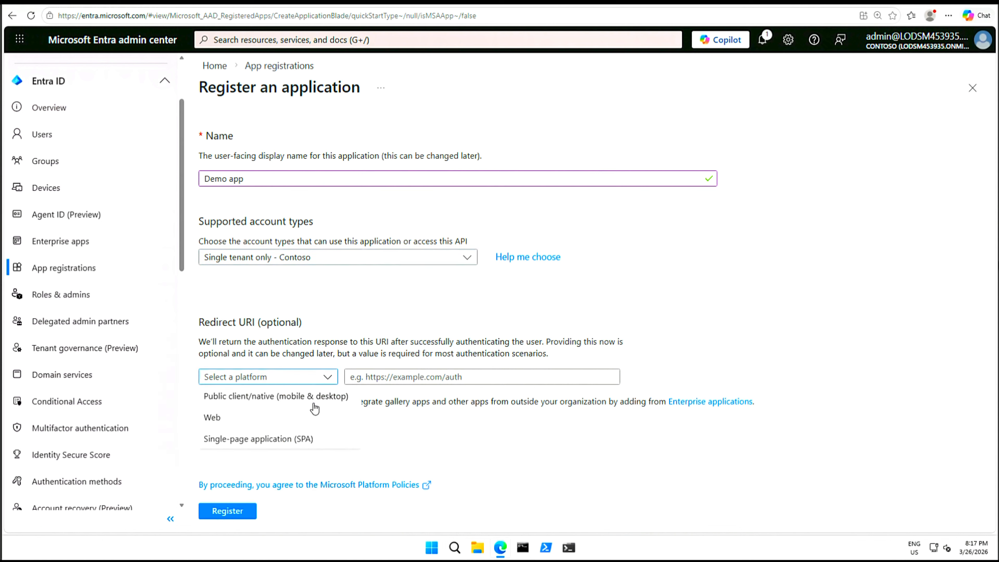
{"action": "left_click", "coordinate": [278, 424]}
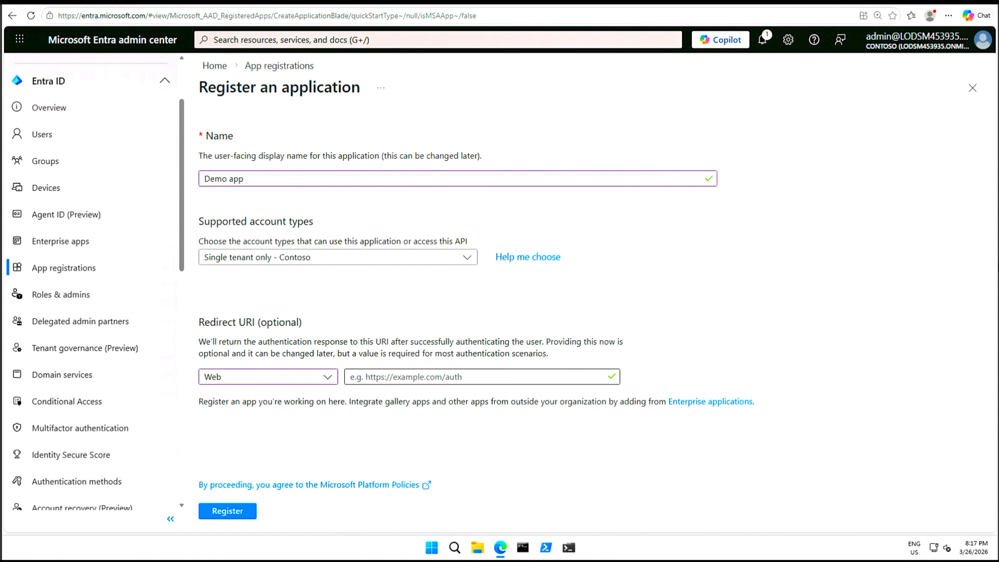
{"action": "left_click", "coordinate": [482, 377]}
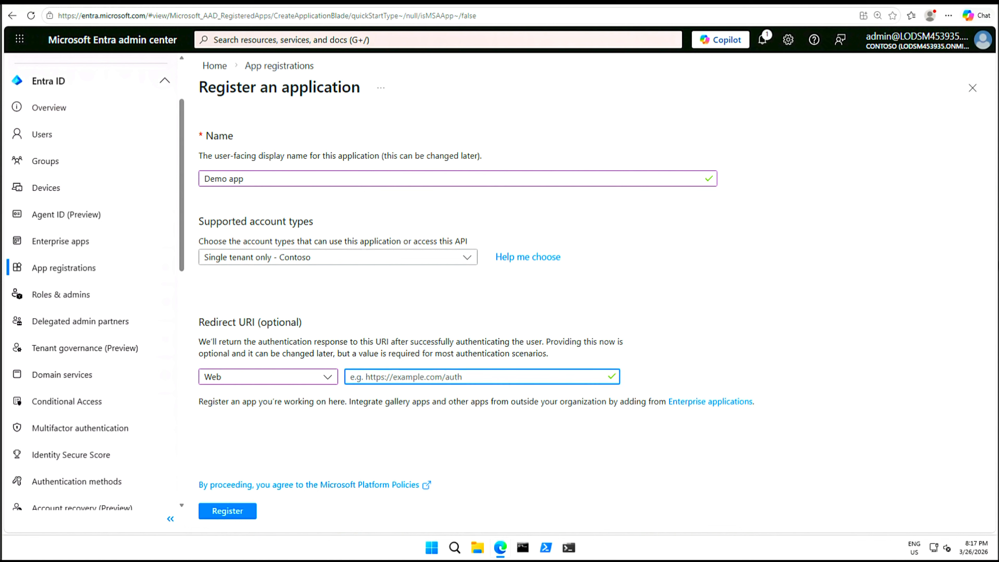
{"action": "left_click", "coordinate": [706, 375]}
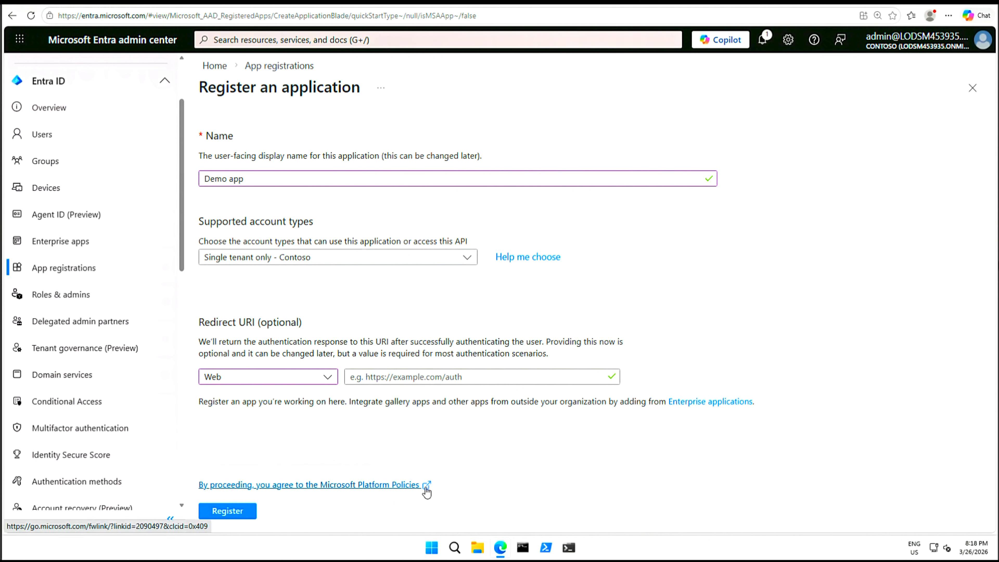
{"action": "left_click", "coordinate": [228, 511]}
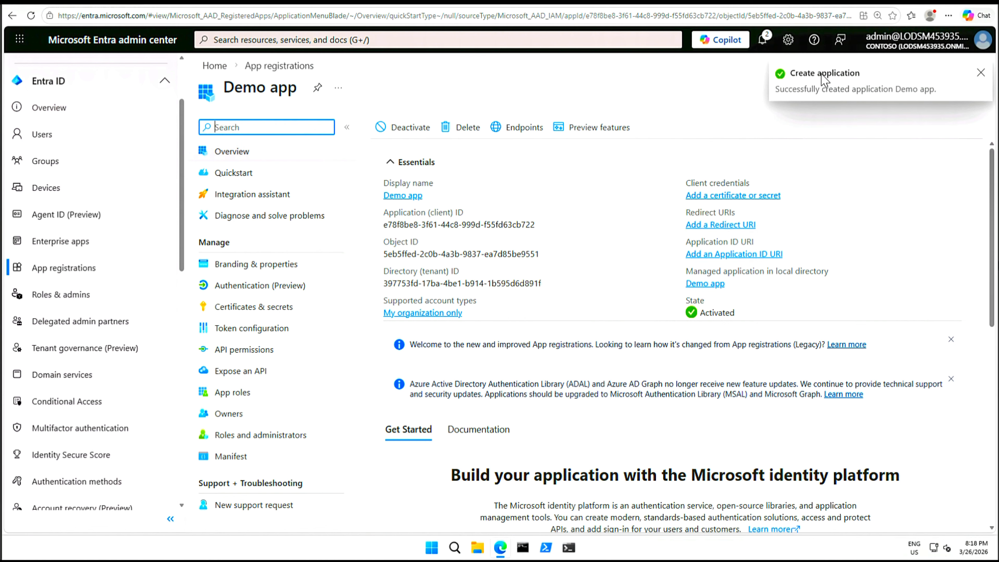
{"action": "left_click", "coordinate": [980, 72]}
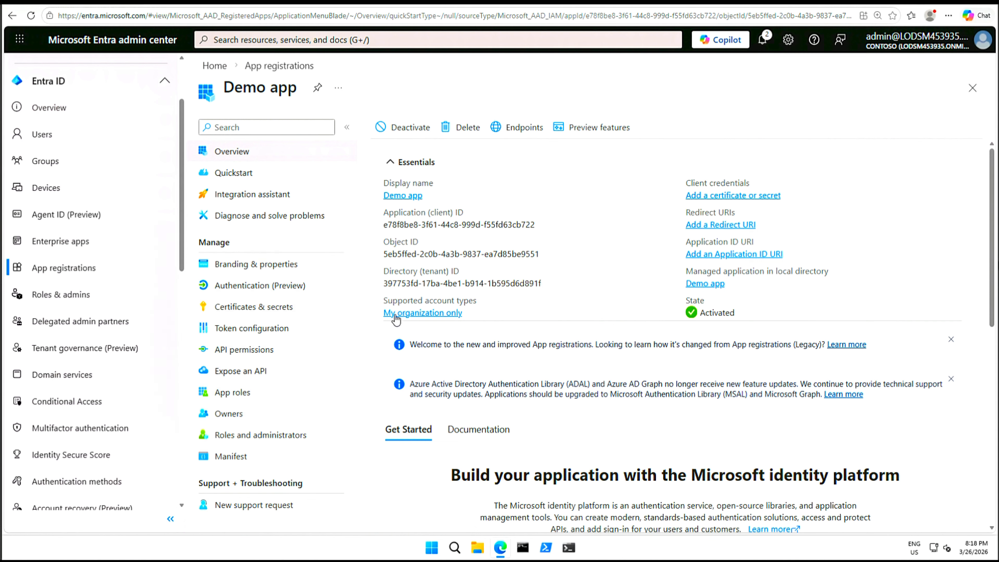
Step: Copy Demo app's application (client) ID into a Notepad document, labelled "Application ID :"
{"action": "mouse_move", "coordinate": [541, 223]}
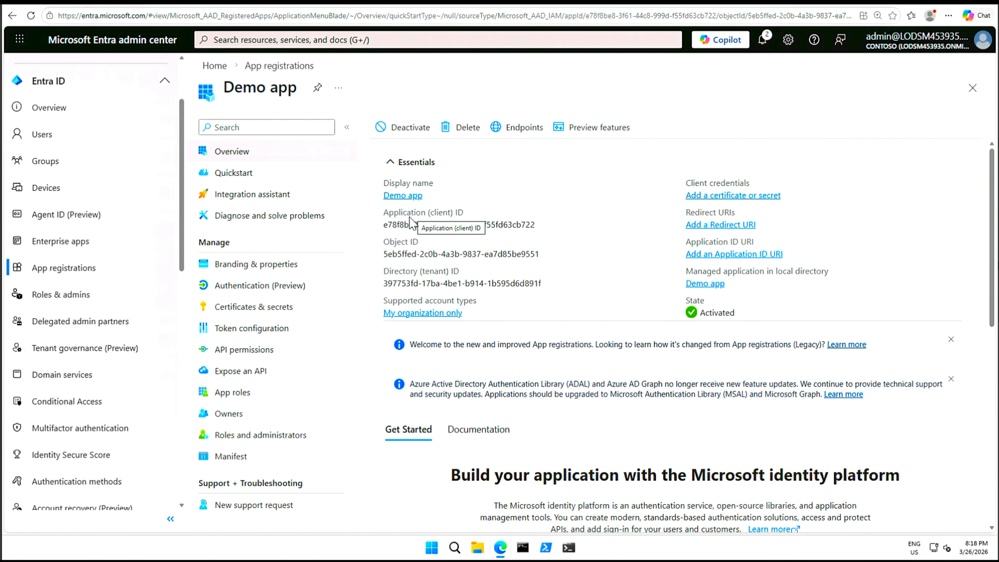
{"action": "left_click", "coordinate": [543, 224]}
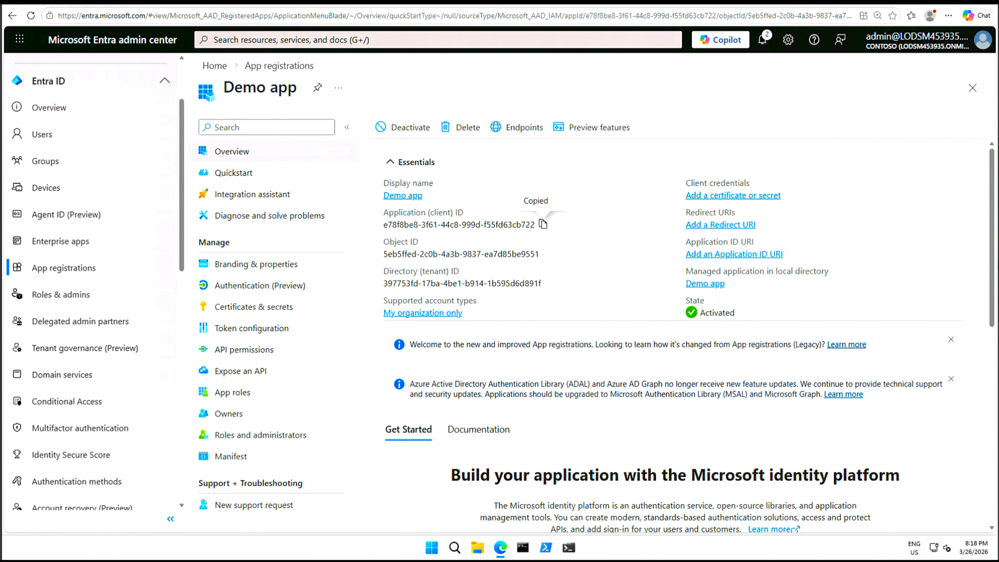
{"action": "left_click", "coordinate": [454, 548]}
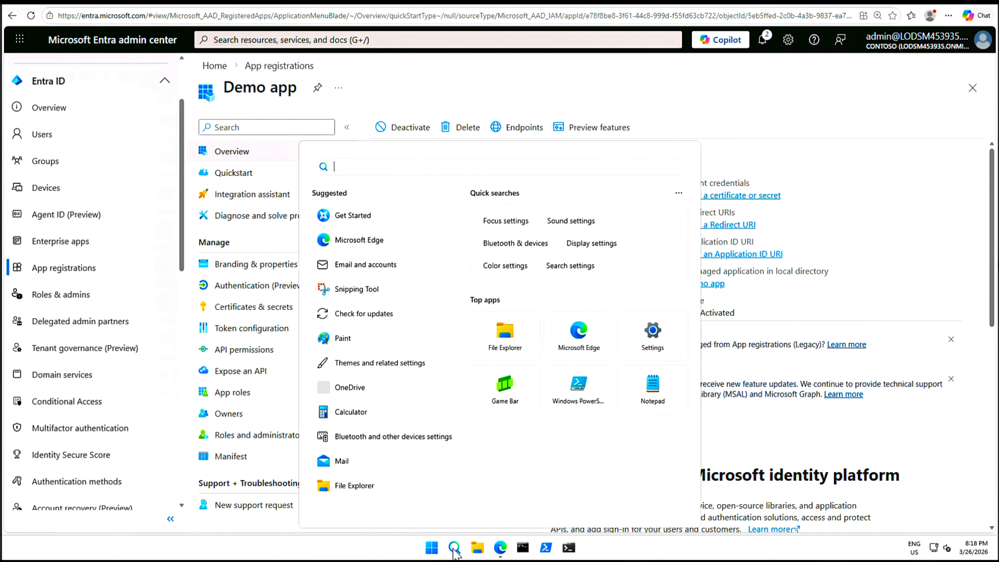
{"action": "left_click", "coordinate": [652, 386]}
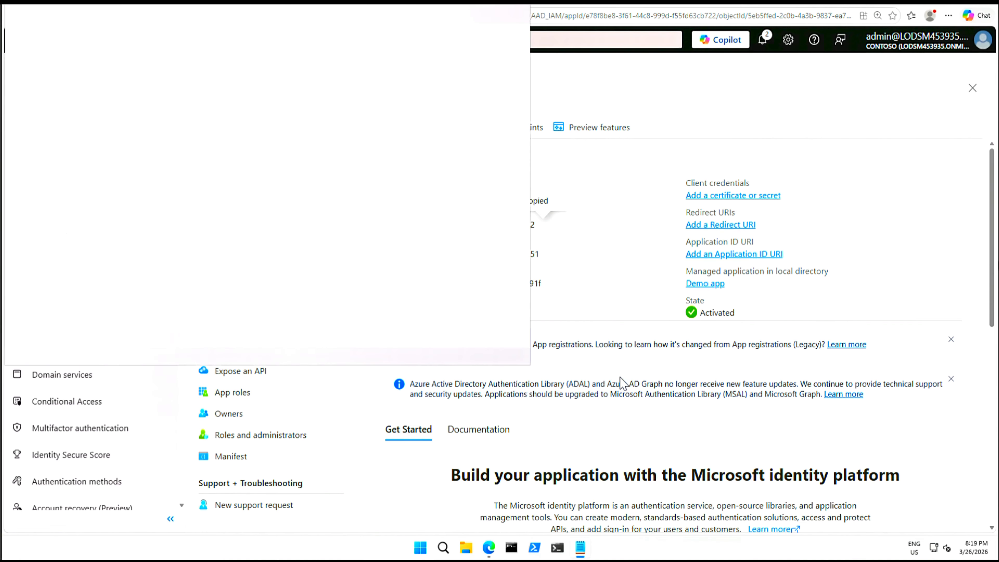
{"action": "type", "text": "Application ID :"}
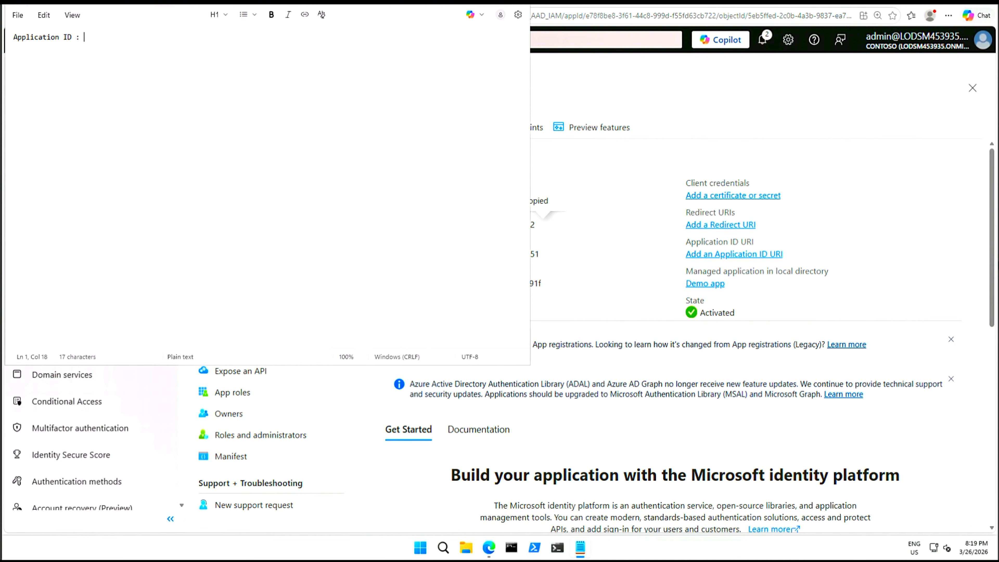
{"action": "key", "text": "ctrl+v"}
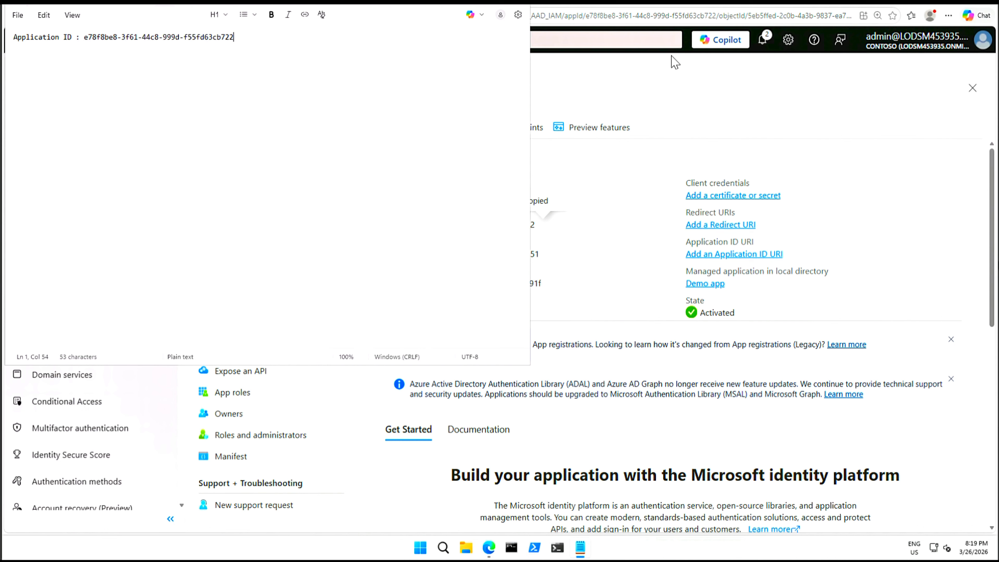
Step: Copy Demo app's directory (tenant) ID into the Notepad document on a new line labelled "Tenant / Directory Id:"
{"action": "left_click", "coordinate": [728, 90]}
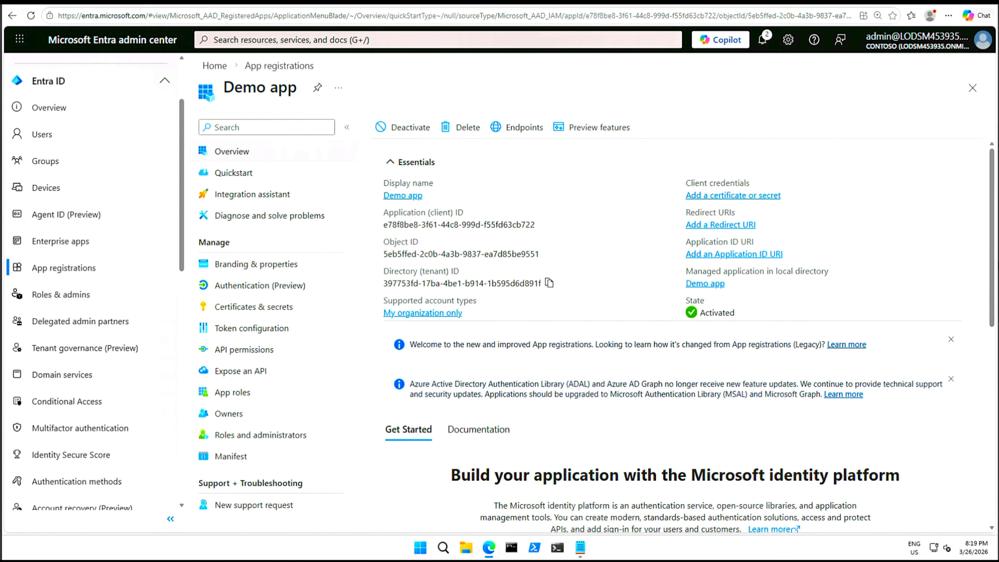
{"action": "left_click", "coordinate": [549, 282]}
{"action": "left_click", "coordinate": [580, 548]}
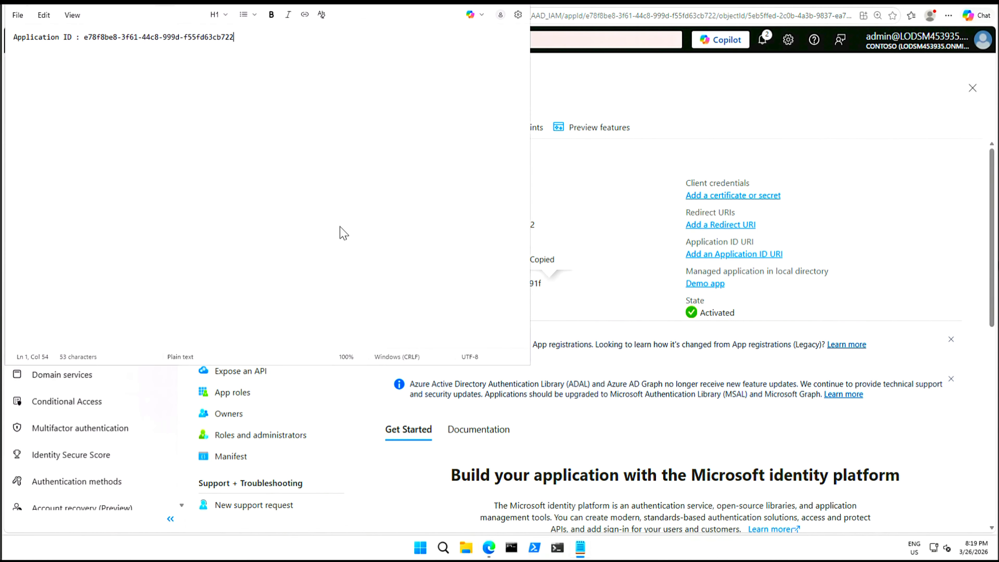
{"action": "key", "text": "Return"}
{"action": "key", "text": "Return"}
{"action": "type", "text": "Tenant / Direct"}
{"action": "type", "text": "ory Id:"}
{"action": "key", "text": "ctrl+v"}
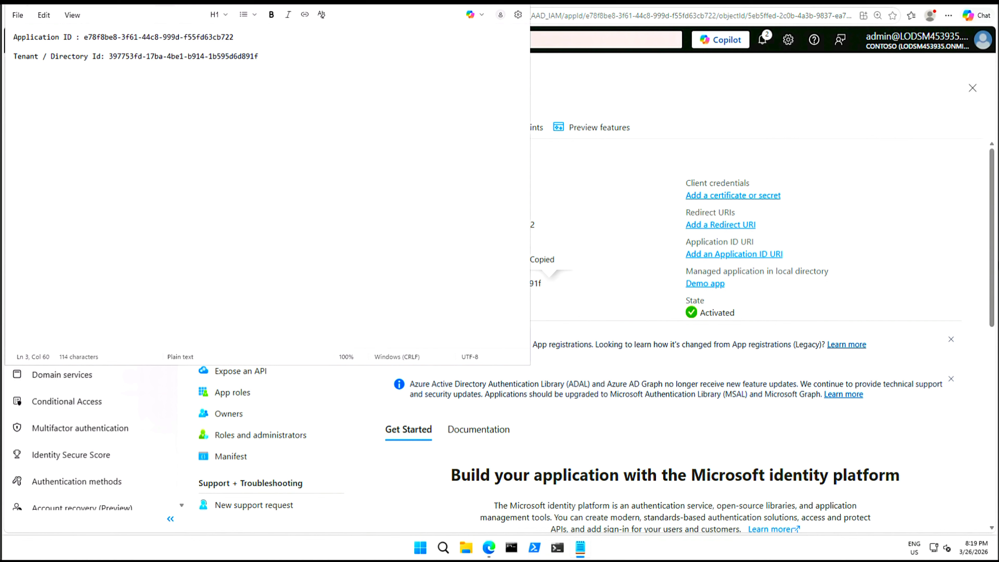
{"action": "left_click", "coordinate": [478, 4]}
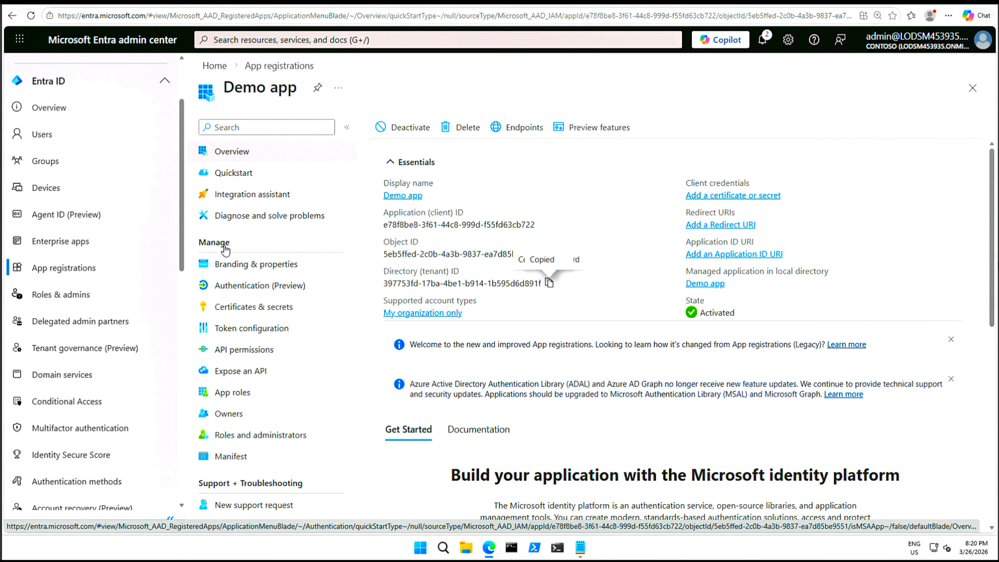
{"action": "left_click", "coordinate": [257, 289]}
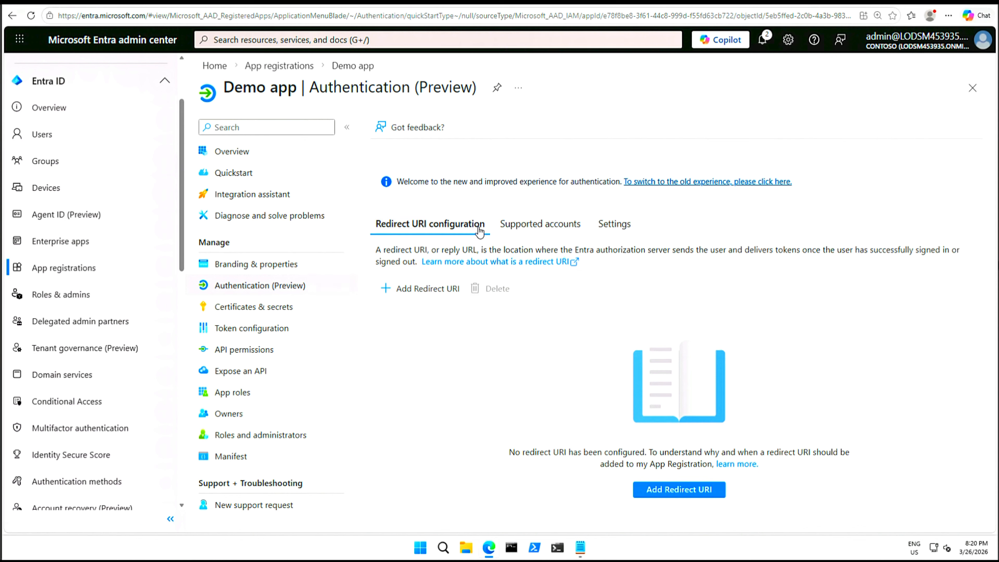
{"action": "left_click", "coordinate": [423, 289]}
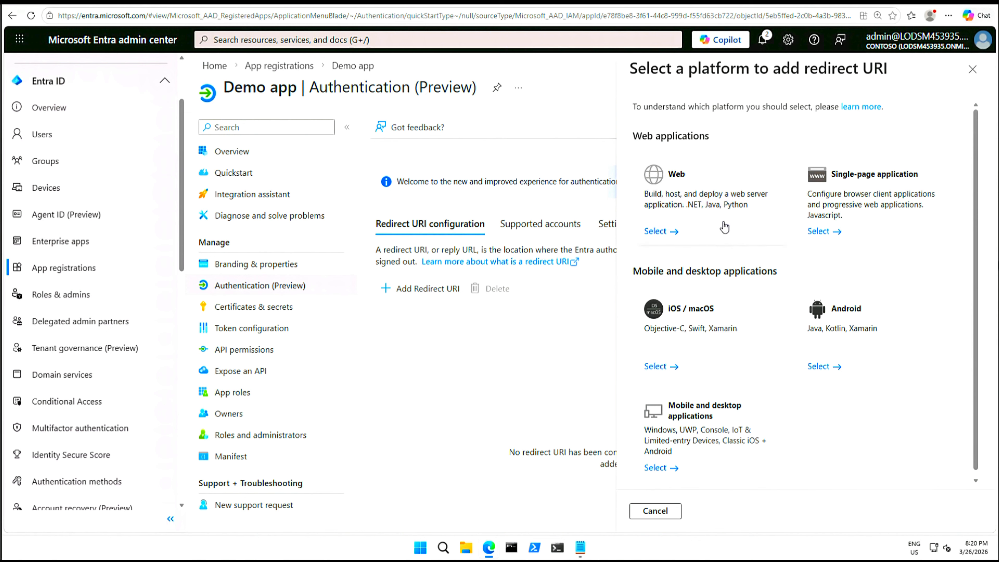
{"action": "left_click", "coordinate": [704, 191]}
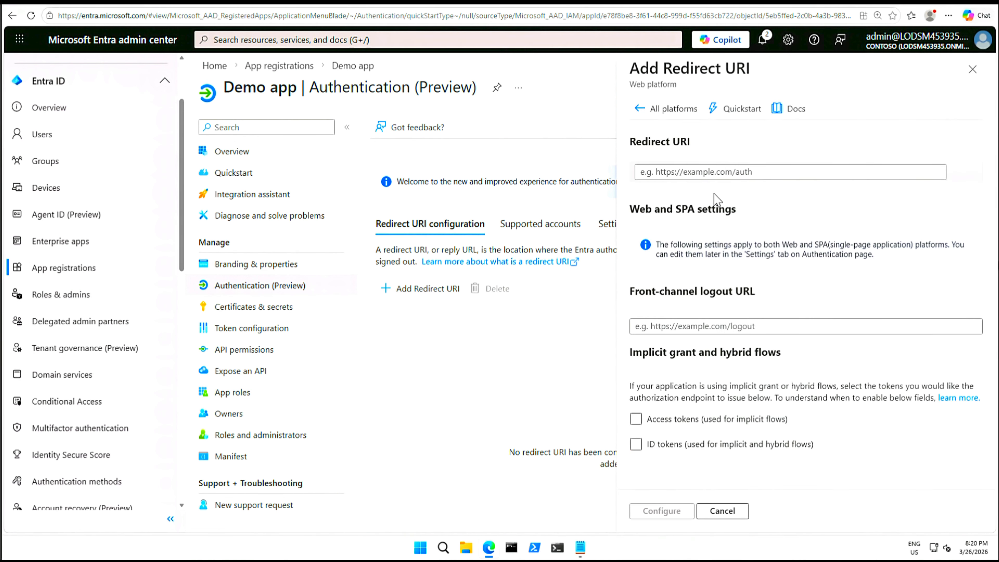
{"action": "left_click", "coordinate": [678, 173]}
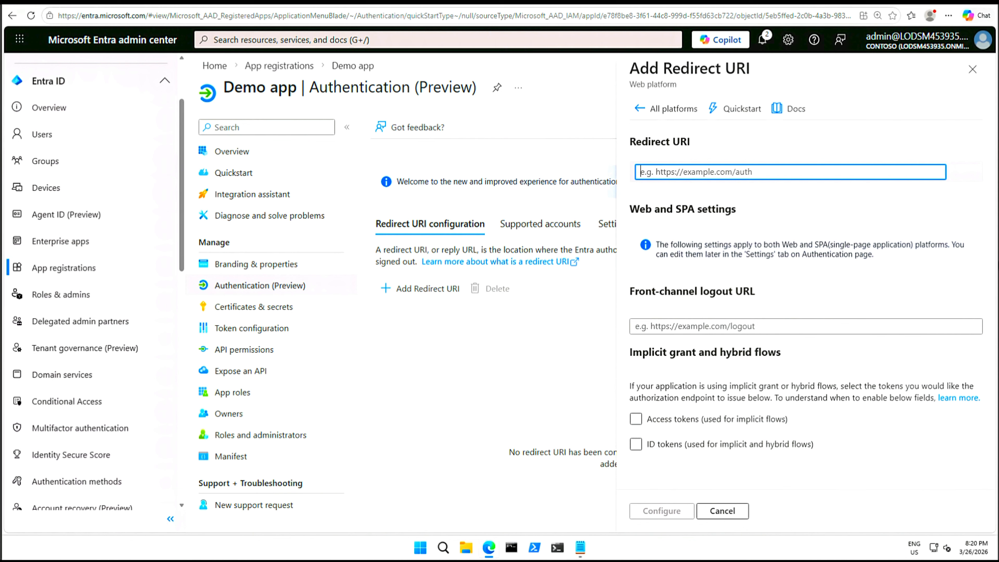
{"action": "key", "text": "ctrl+v"}
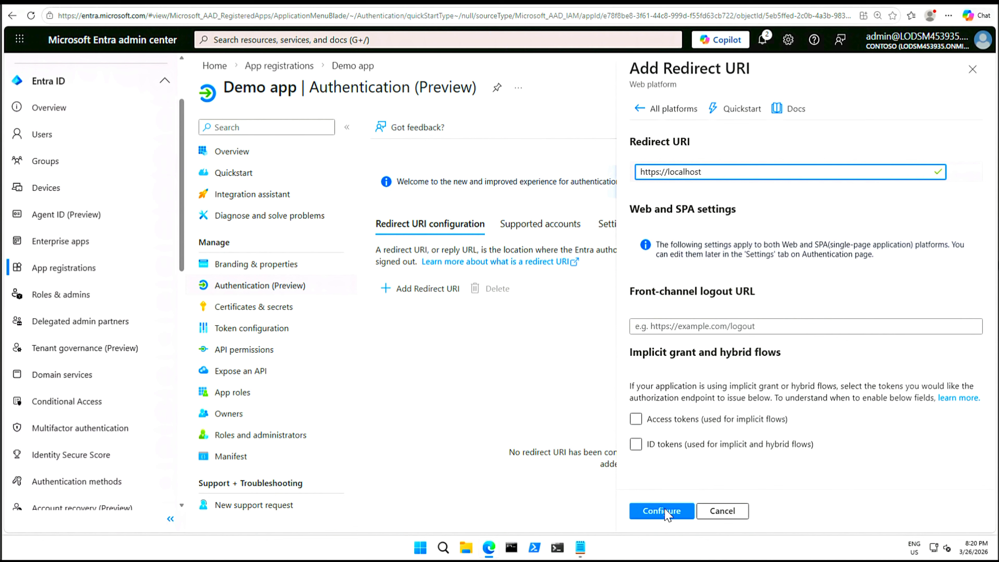
{"action": "left_click", "coordinate": [657, 512]}
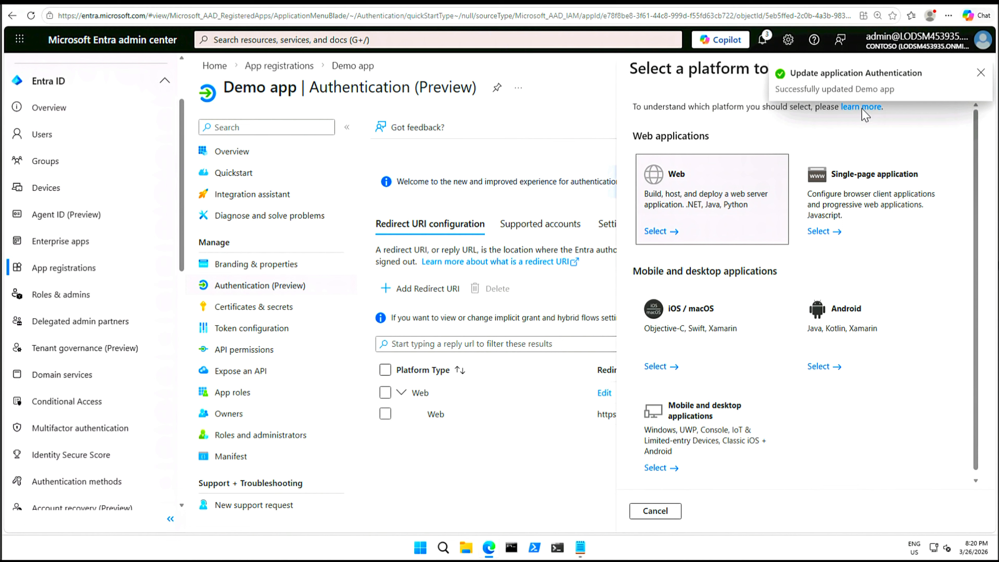
{"action": "left_click", "coordinate": [980, 73]}
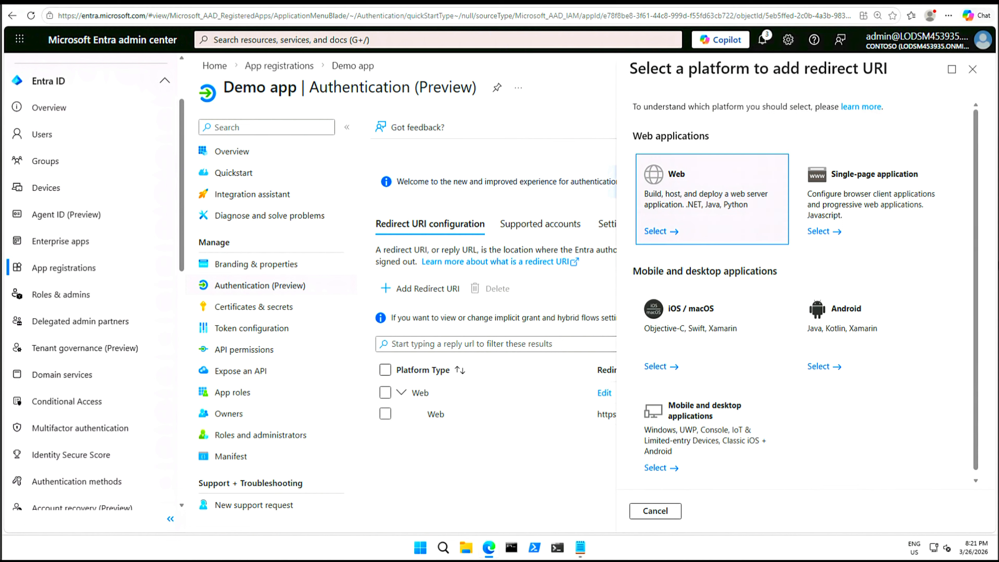
{"action": "left_click", "coordinate": [972, 70]}
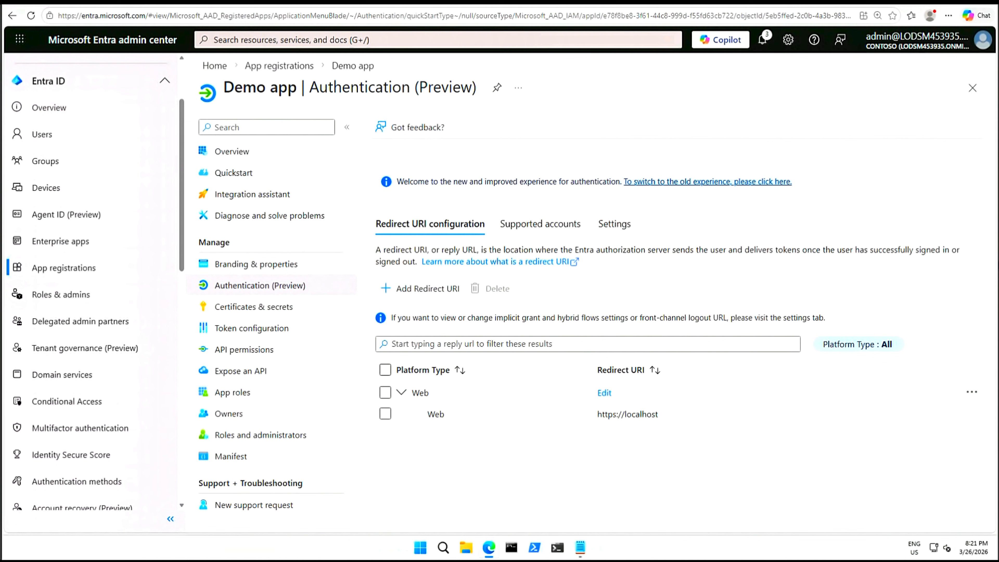
Step: Create a client secret for Demo app described as "SC300 lab secret", expiring after 90 days (3 months)
{"action": "left_click", "coordinate": [257, 311]}
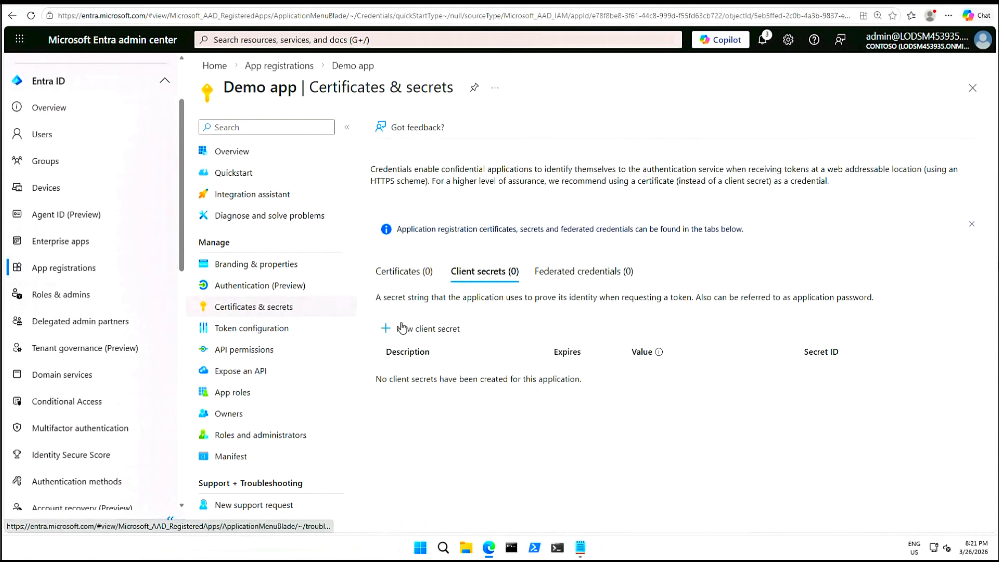
{"action": "left_click", "coordinate": [410, 332]}
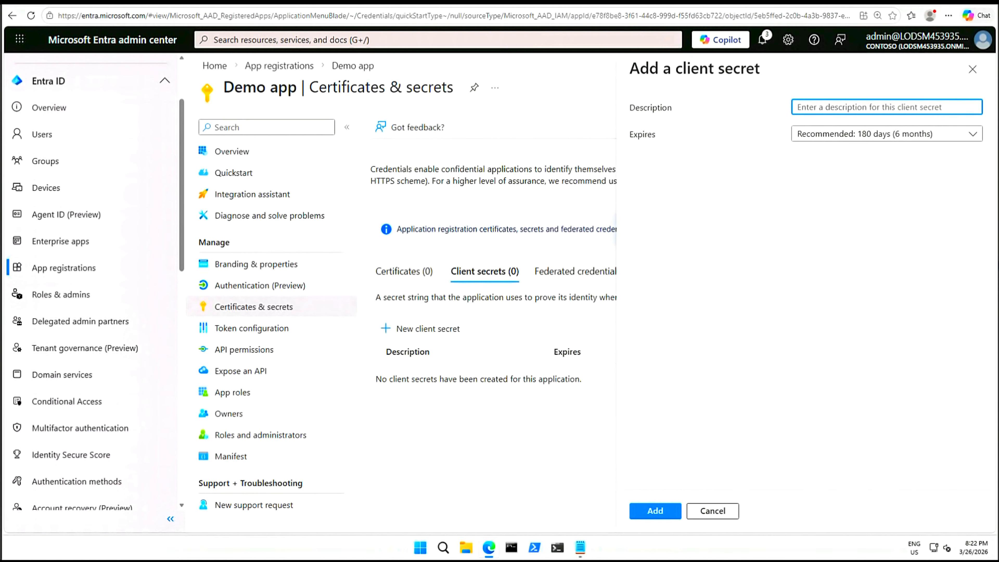
{"action": "type", "text": "SC300"}
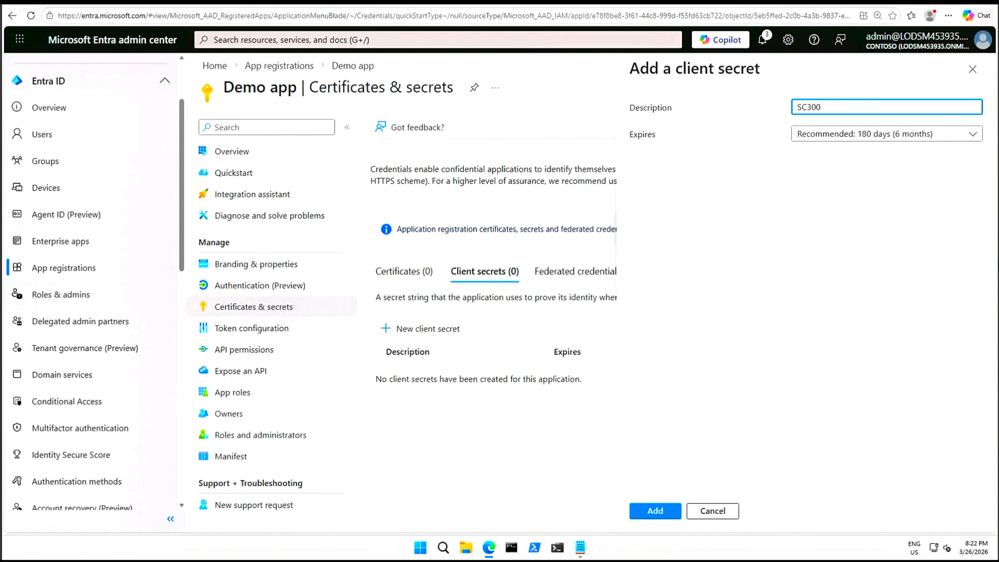
{"action": "type", "text": " lab secret"}
{"action": "left_click", "coordinate": [975, 135]}
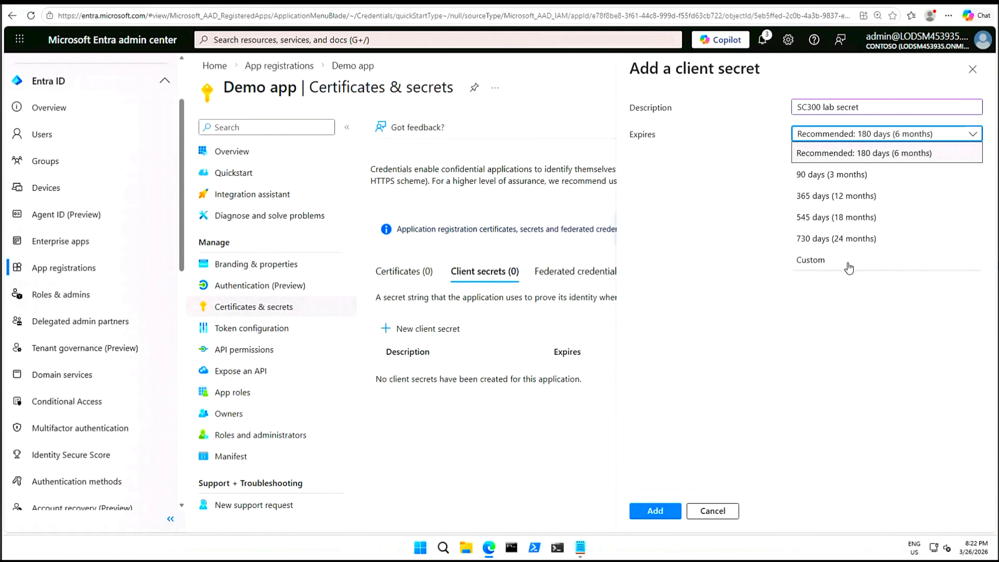
{"action": "left_click", "coordinate": [853, 177]}
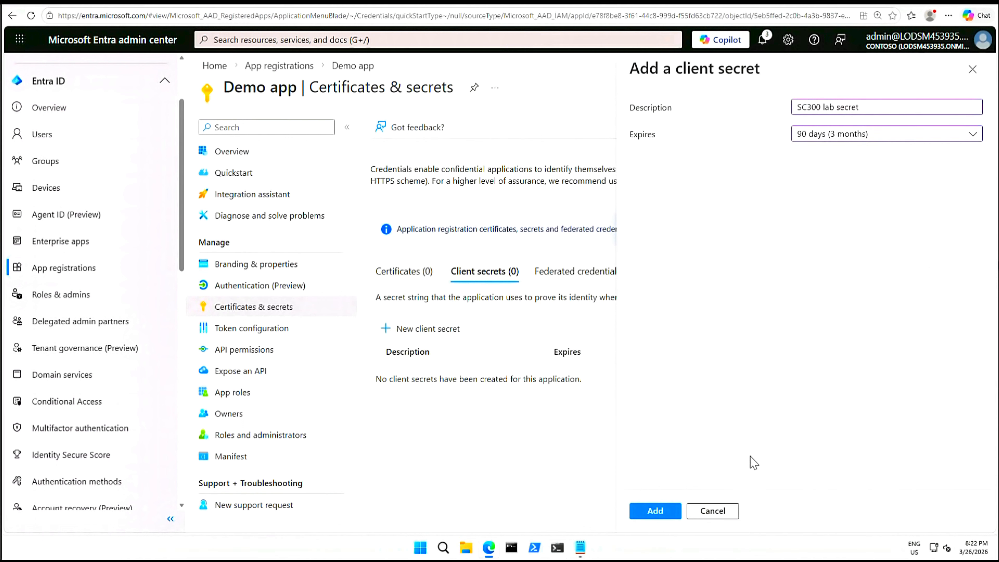
{"action": "left_click", "coordinate": [665, 512]}
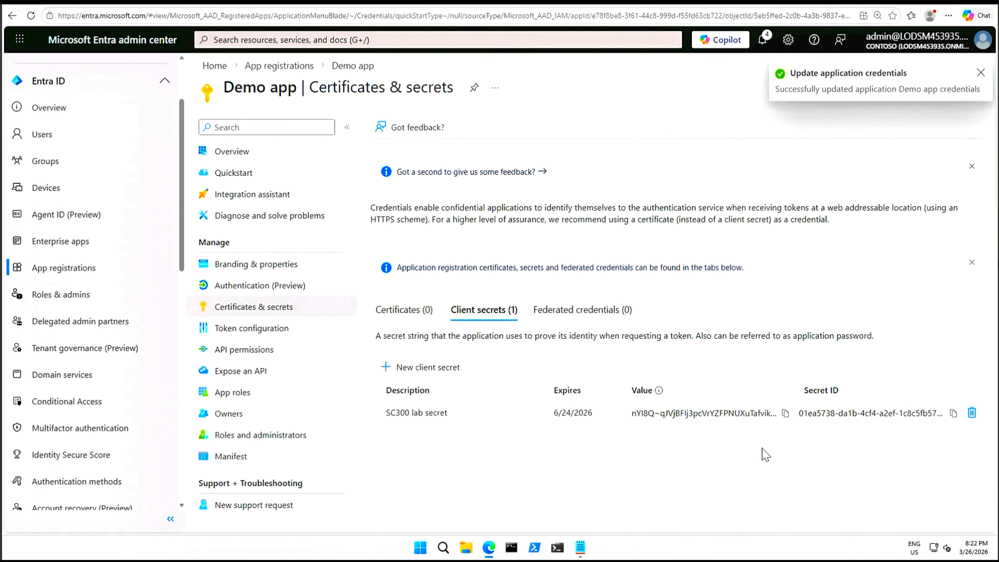
Step: Copy the new client secret's value into the Notepad document, labelled "Secret value:"
{"action": "left_click", "coordinate": [785, 413]}
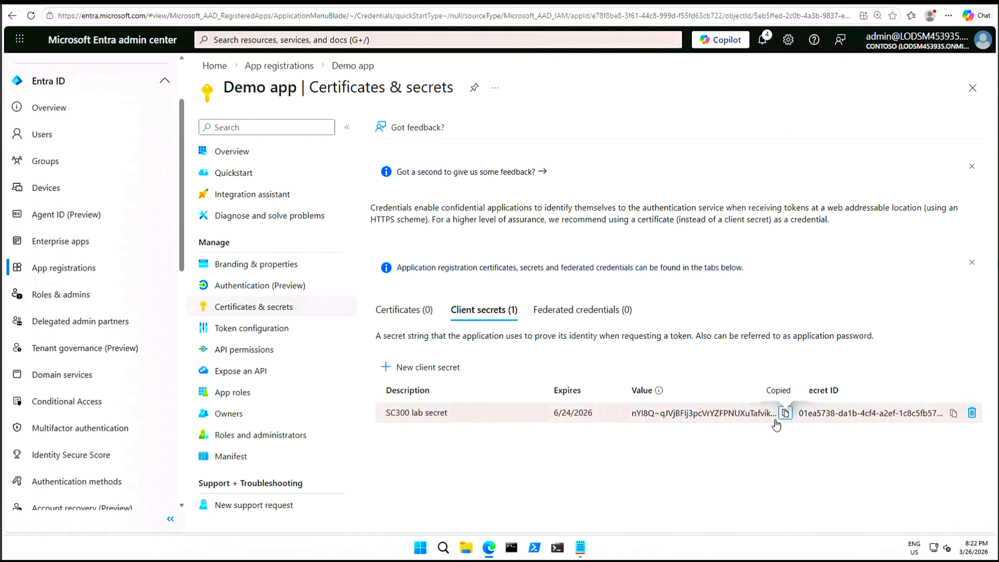
{"action": "left_click", "coordinate": [580, 547]}
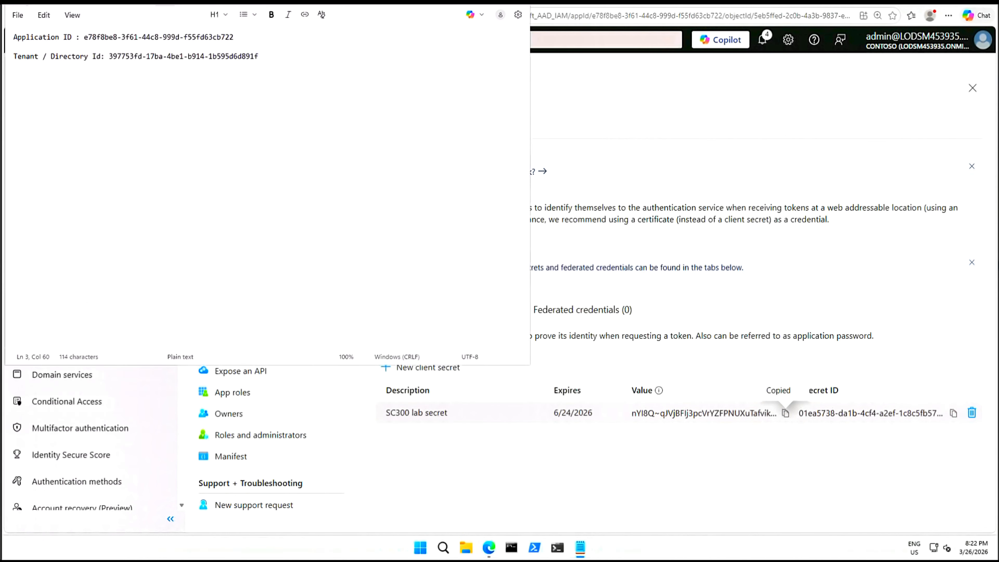
{"action": "type", "text": "Secret value:"}
{"action": "key", "text": "ctrl+v"}
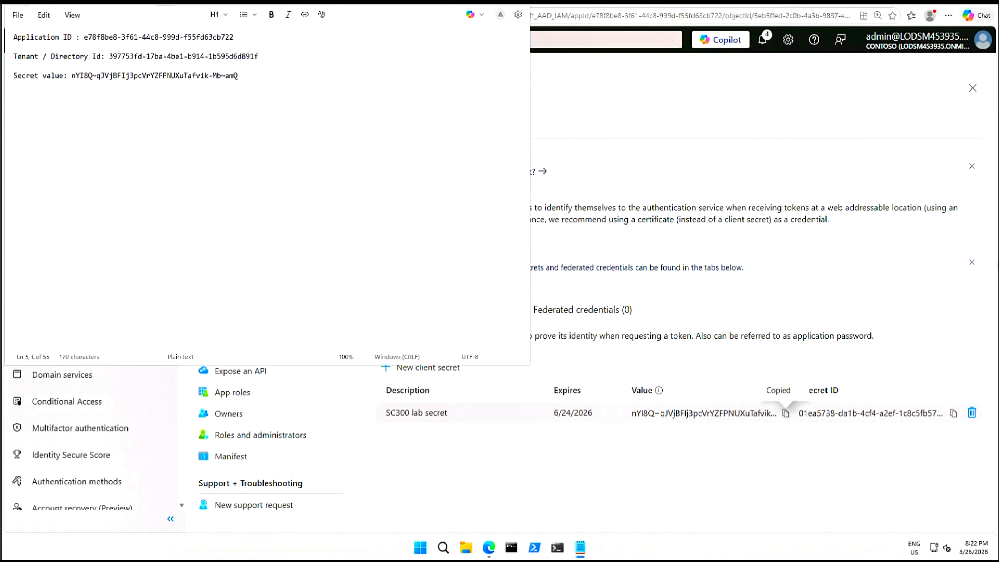
{"action": "key", "text": "Return"}
{"action": "key", "text": "Return"}
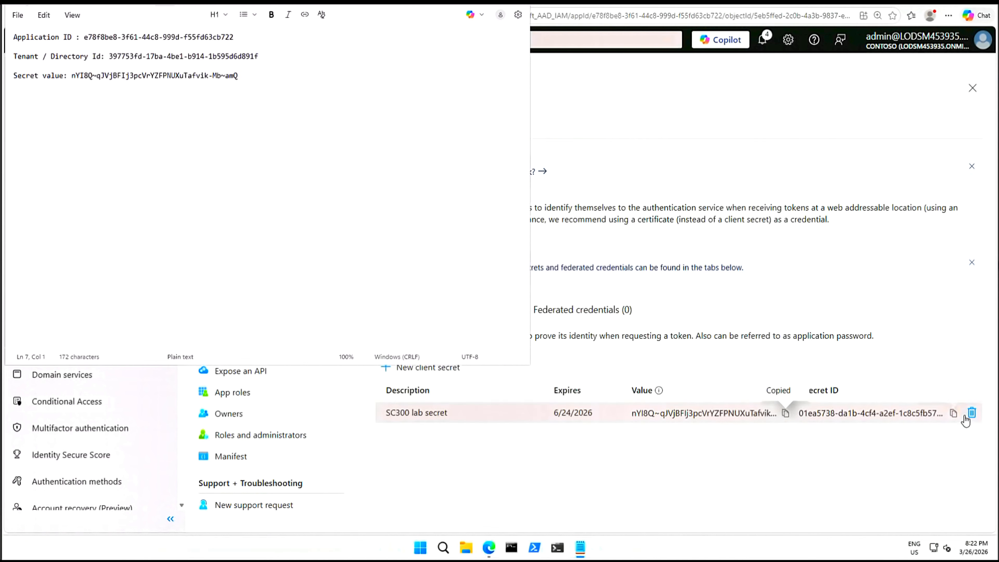
Step: Add a "Secret ID:" line to the Notepad document with the copied client secret string, and return to Demo app's secrets without deleting any
{"action": "left_click", "coordinate": [972, 413]}
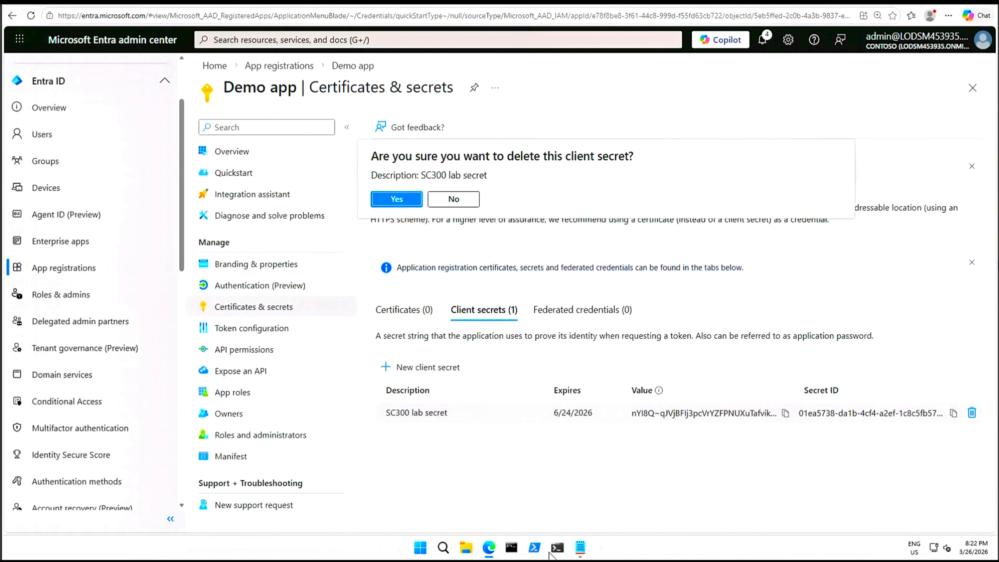
{"action": "left_click", "coordinate": [578, 547]}
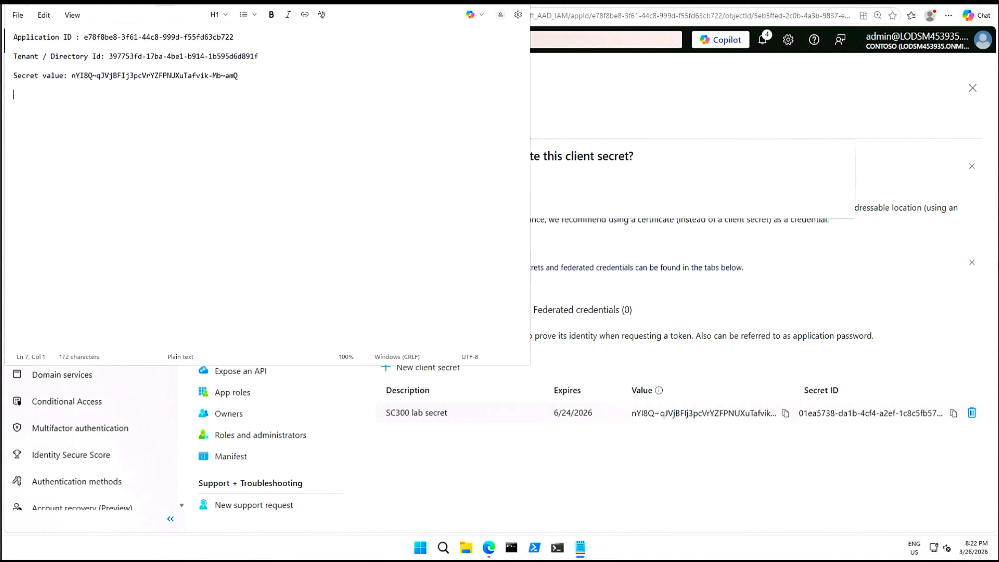
{"action": "type", "text": "Secret ID:"}
{"action": "key", "text": "ctrl+v"}
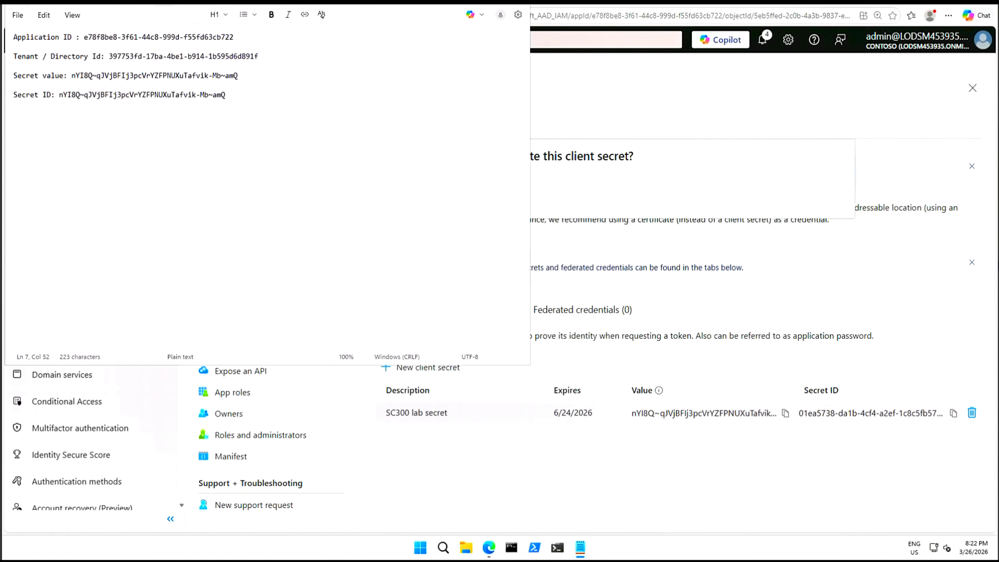
{"action": "left_click", "coordinate": [917, 103]}
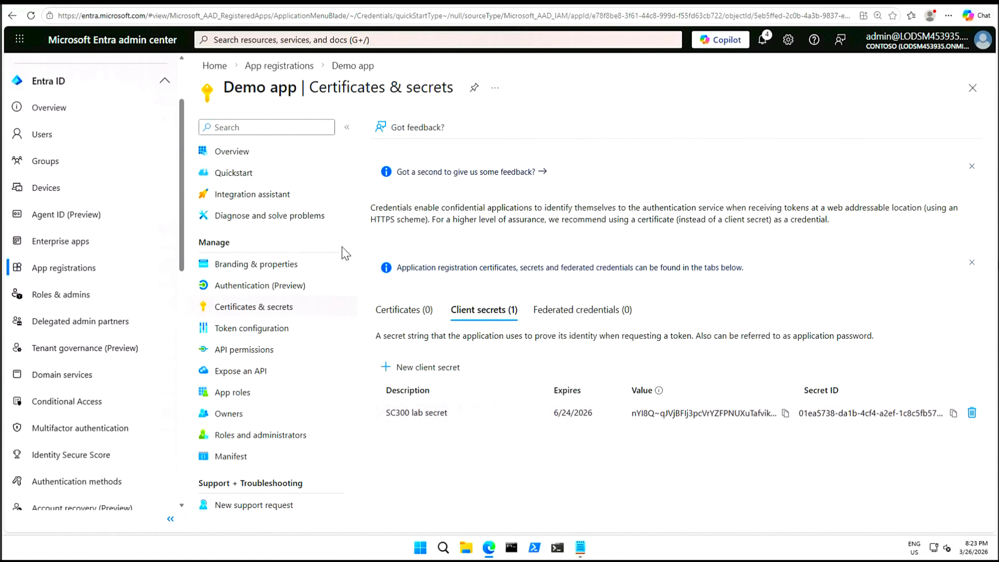
Step: Start adding a scope to Demo app's exposed API and save the suggested Application ID URI
{"action": "left_click", "coordinate": [244, 372]}
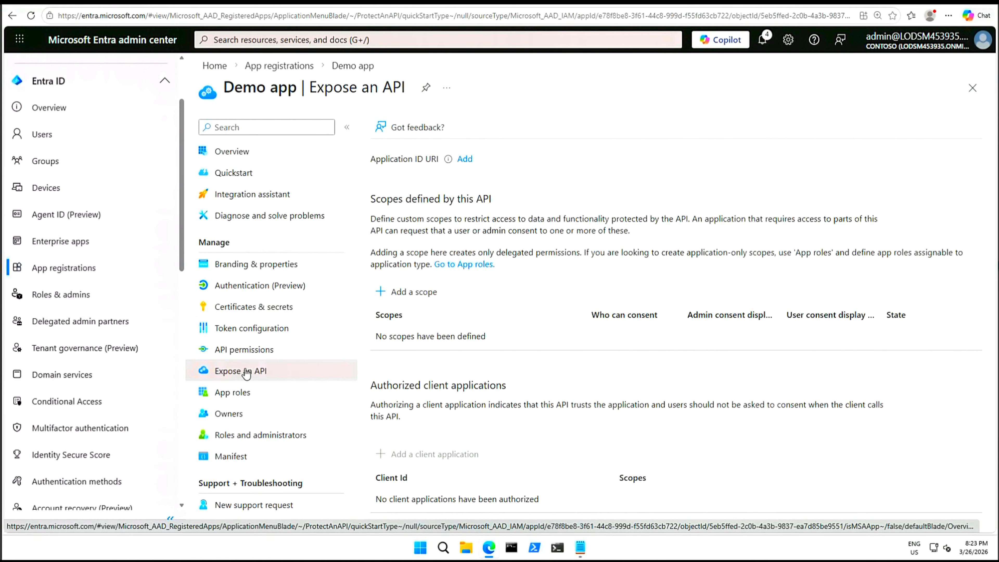
{"action": "left_click", "coordinate": [416, 305]}
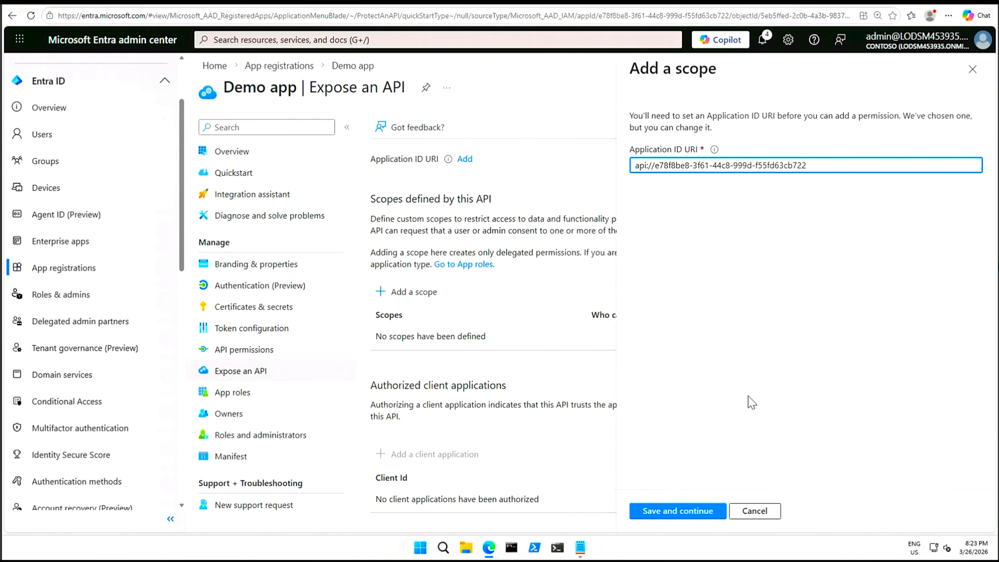
{"action": "left_click", "coordinate": [691, 513]}
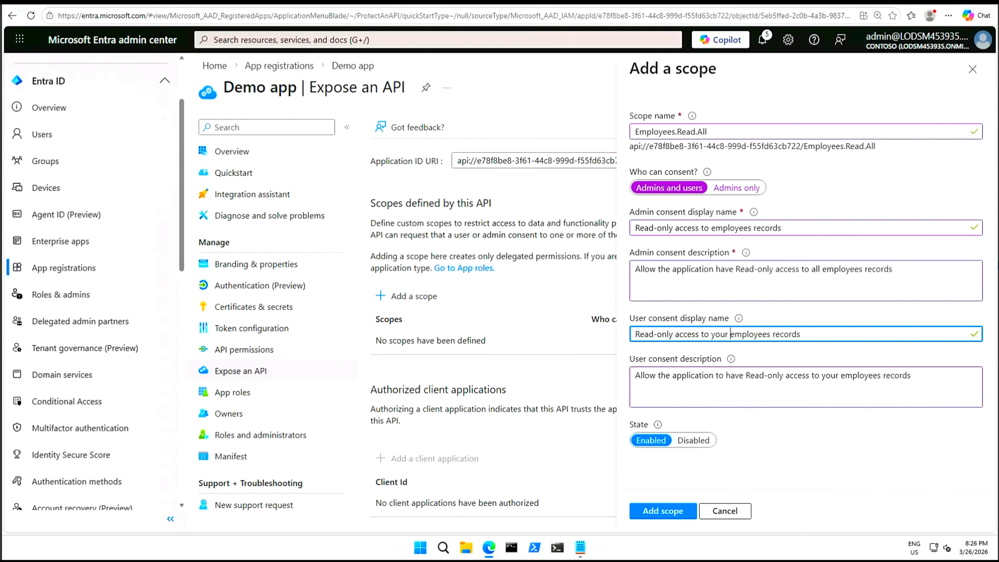
Step: Check the admin and user consent names and descriptions of the Employees.Read.All scope, and add it as Enabled for admins and users
{"action": "left_click_drag", "start_coordinate": [782, 228], "coordinate": [715, 228]}
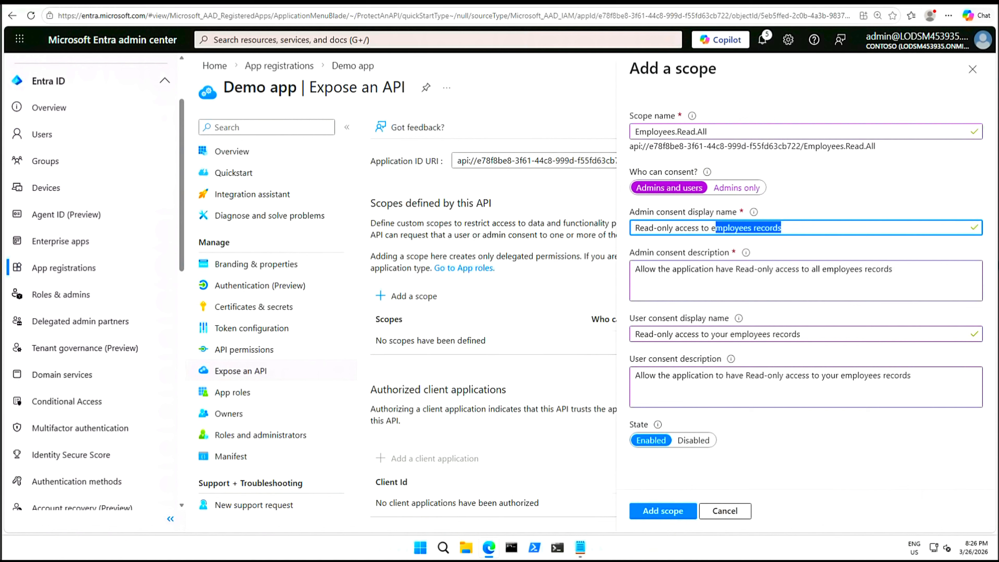
{"action": "left_click", "coordinate": [733, 269]}
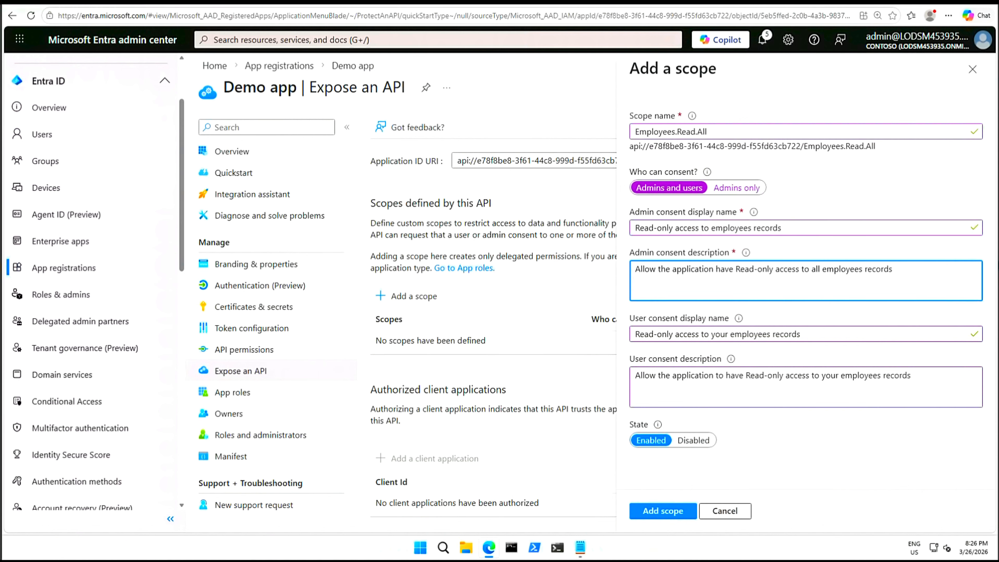
{"action": "left_click_drag", "start_coordinate": [800, 269], "coordinate": [892, 270]}
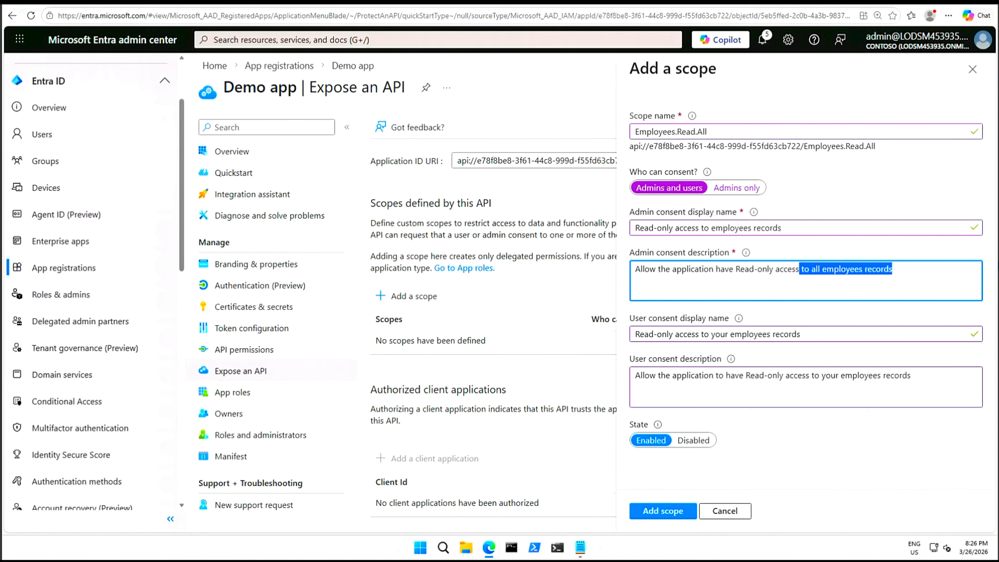
{"action": "left_click_drag", "start_coordinate": [709, 333], "coordinate": [800, 334]}
{"action": "left_click_drag", "start_coordinate": [811, 375], "coordinate": [912, 375]}
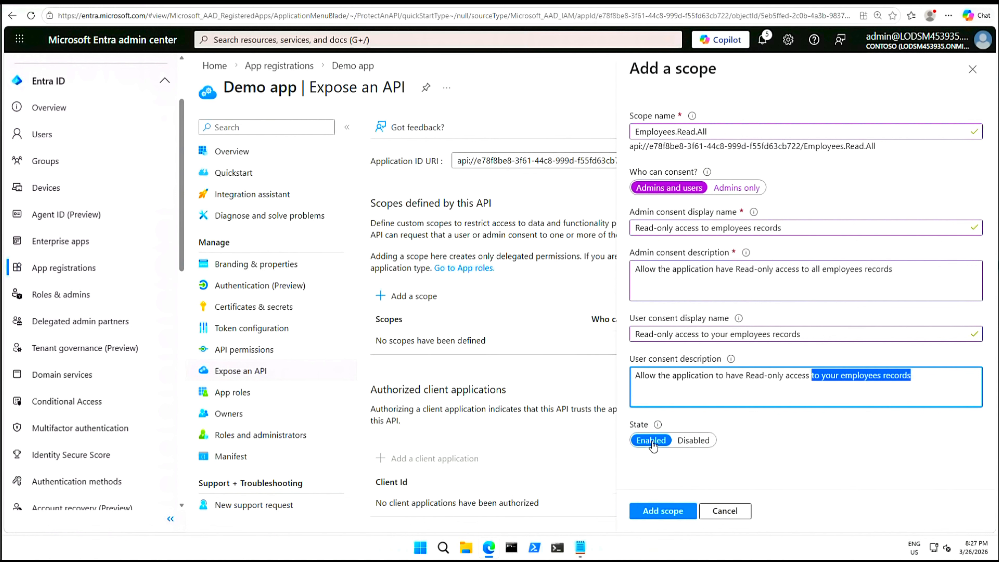
{"action": "left_click", "coordinate": [663, 512]}
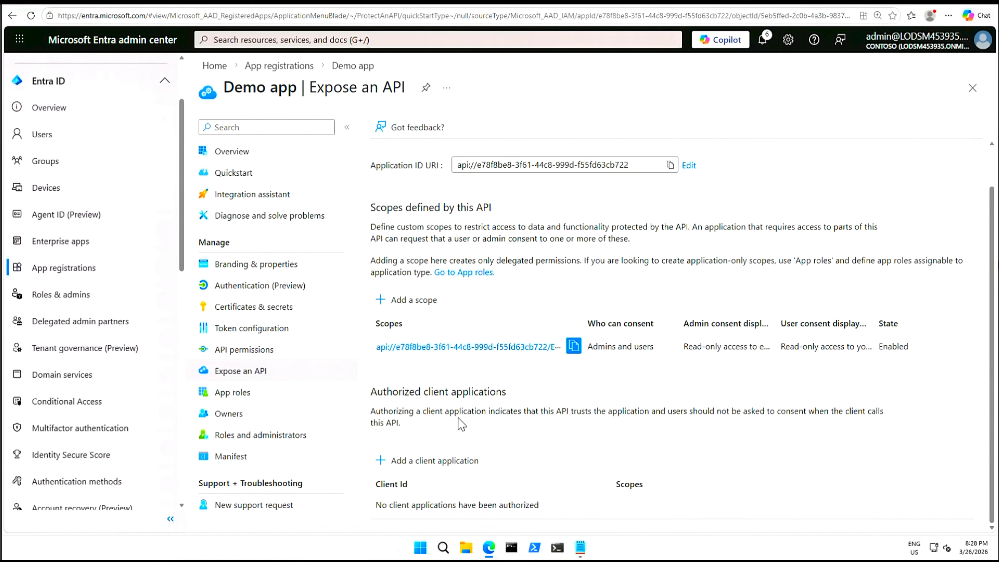
{"action": "left_click_drag", "start_coordinate": [371, 392], "coordinate": [490, 394]}
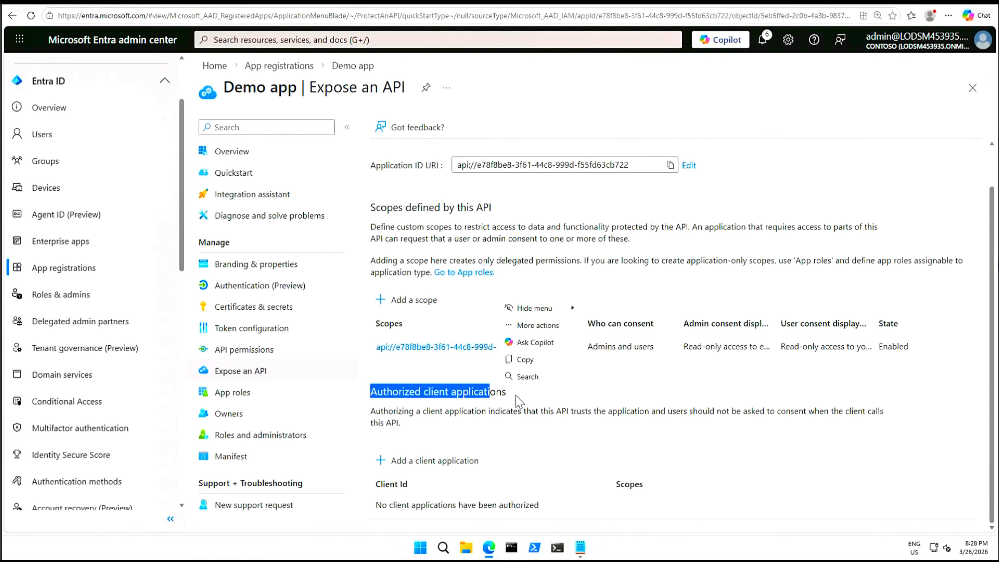
Step: Start adding a client application to the exposed API, using the Tenant / Directory ID copied from the Notepad document as its Client ID
{"action": "left_click", "coordinate": [523, 447]}
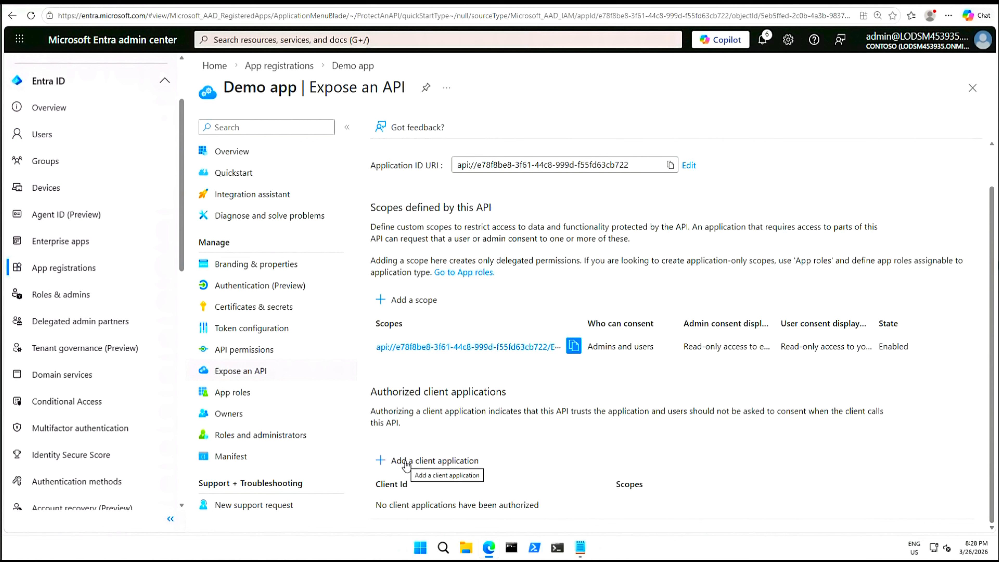
{"action": "left_click", "coordinate": [405, 462]}
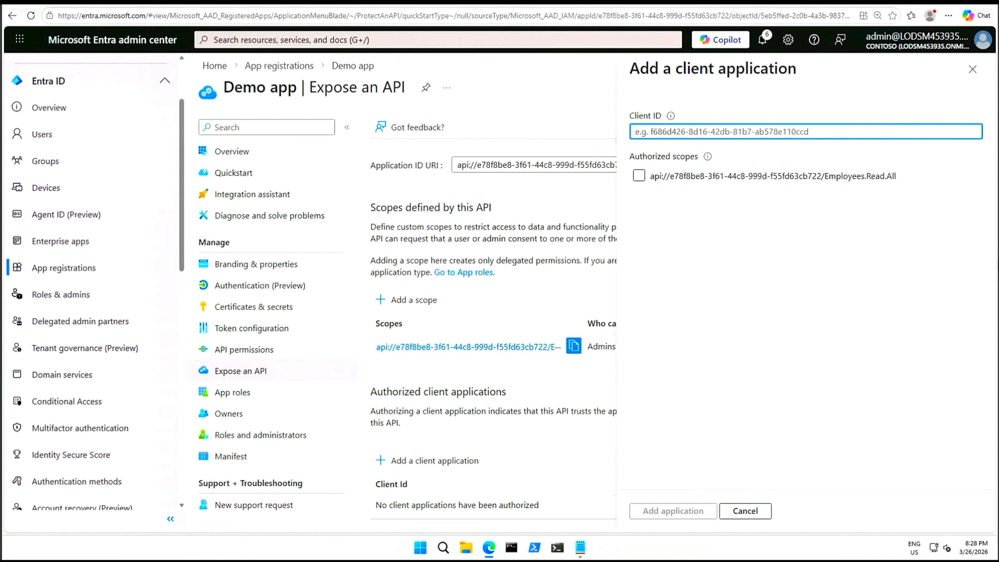
{"action": "left_click", "coordinate": [581, 549]}
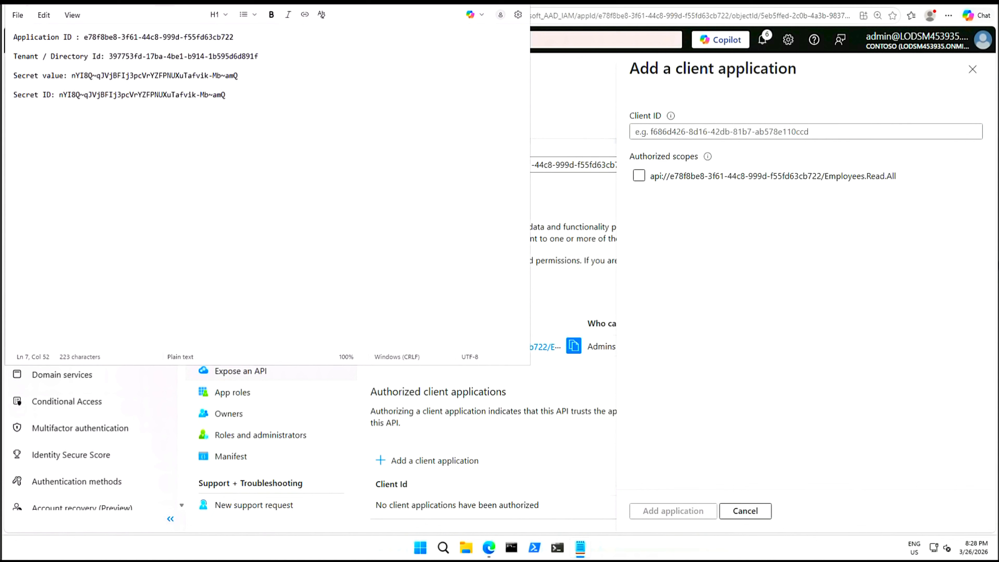
{"action": "left_click_drag", "start_coordinate": [109, 56], "coordinate": [258, 56]}
{"action": "key", "text": "ctrl+c"}
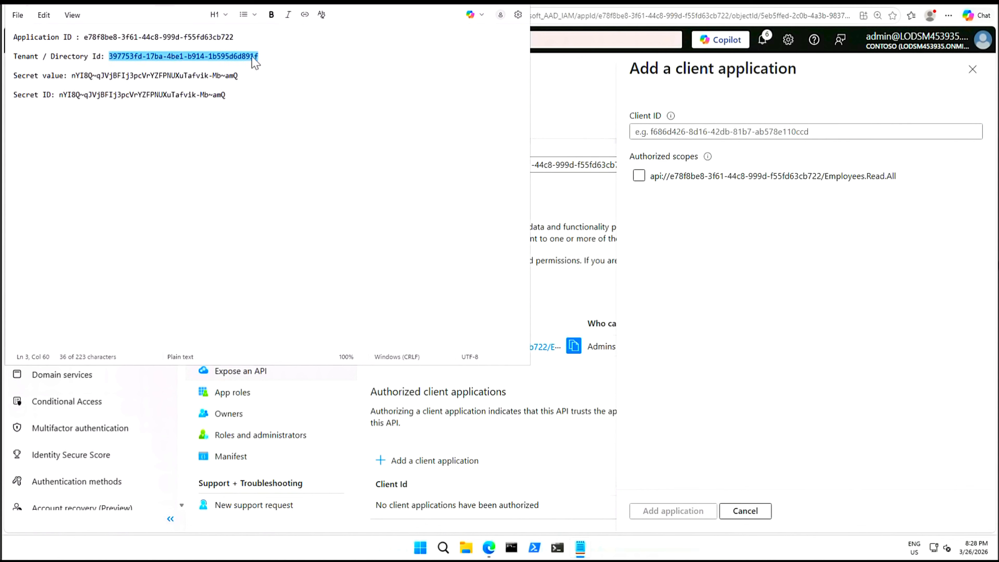
{"action": "right_click", "coordinate": [251, 67]}
{"action": "left_click", "coordinate": [304, 72]}
{"action": "left_click", "coordinate": [692, 131]}
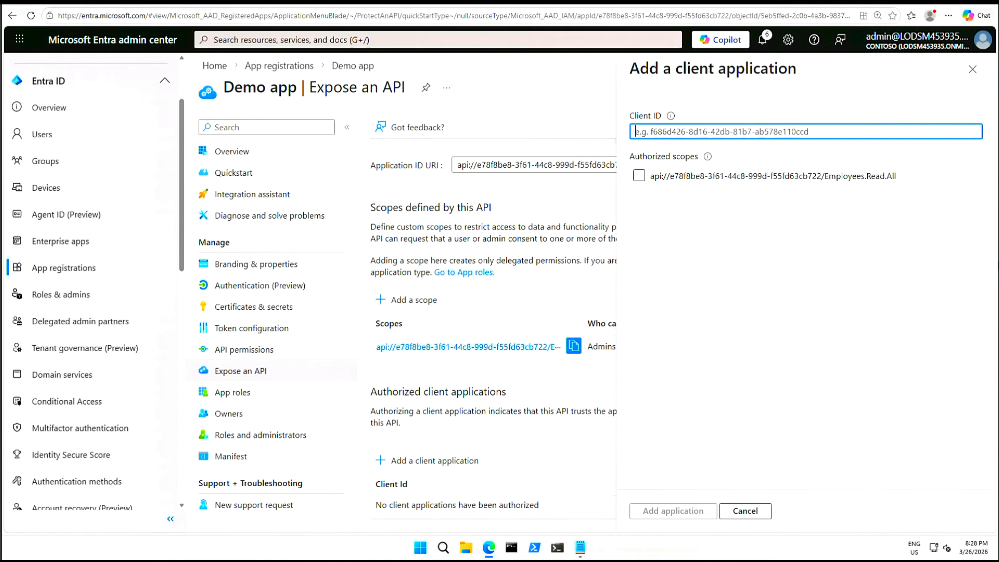
{"action": "right_click", "coordinate": [713, 133]}
{"action": "left_click", "coordinate": [739, 222]}
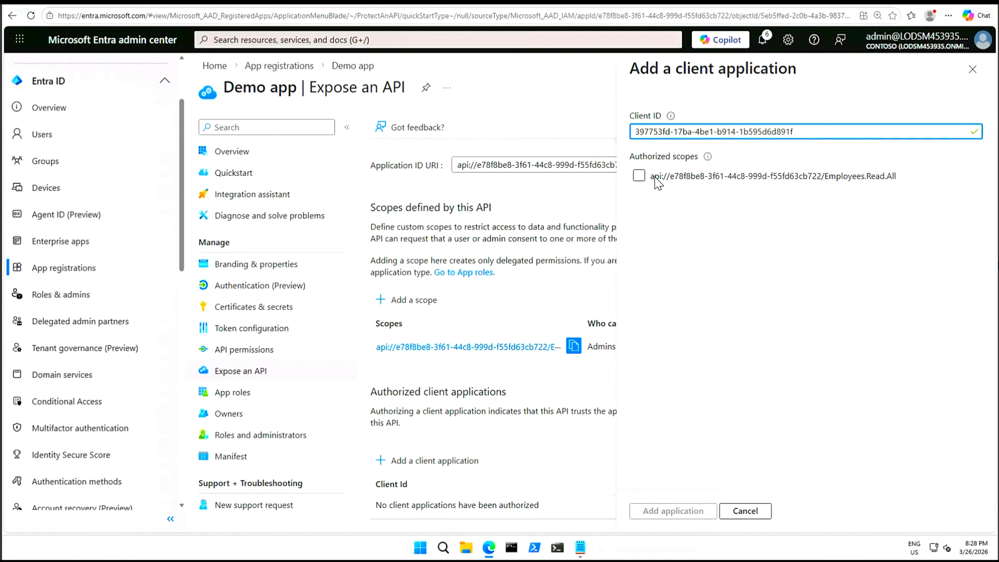
Step: Try to add the client application with the Employees.Read.All scope authorized, and discard the entry
{"action": "left_click", "coordinate": [640, 176]}
{"action": "left_click", "coordinate": [669, 511]}
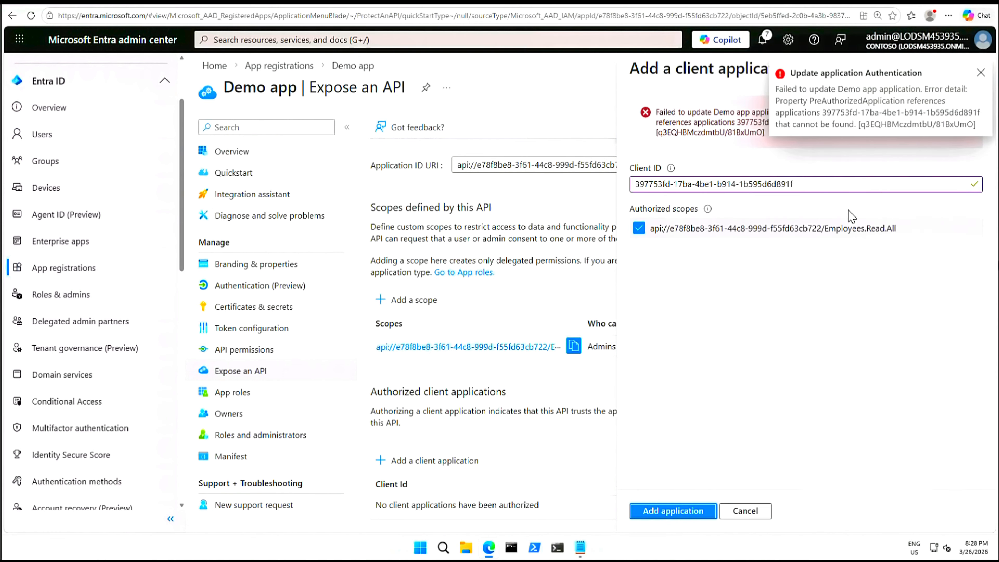
{"action": "left_click", "coordinate": [980, 75]}
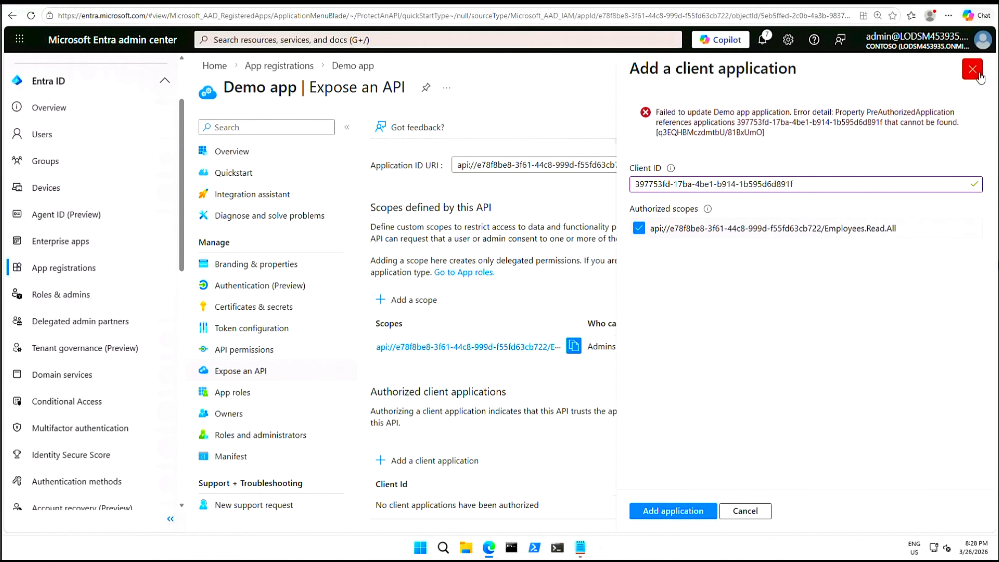
{"action": "left_click", "coordinate": [519, 164]}
{"action": "left_click_drag", "start_coordinate": [457, 165], "coordinate": [606, 165]}
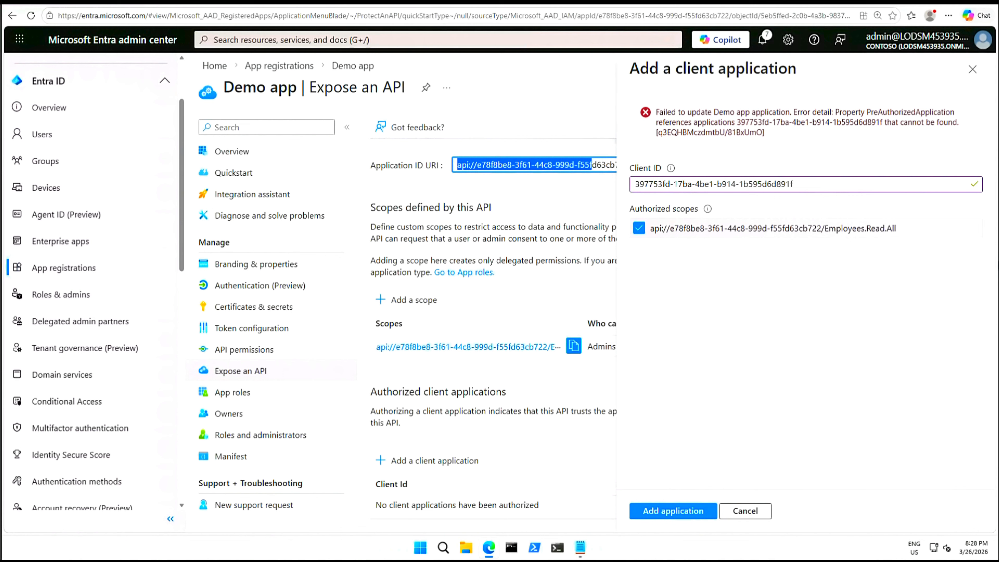
{"action": "left_click", "coordinate": [972, 70]}
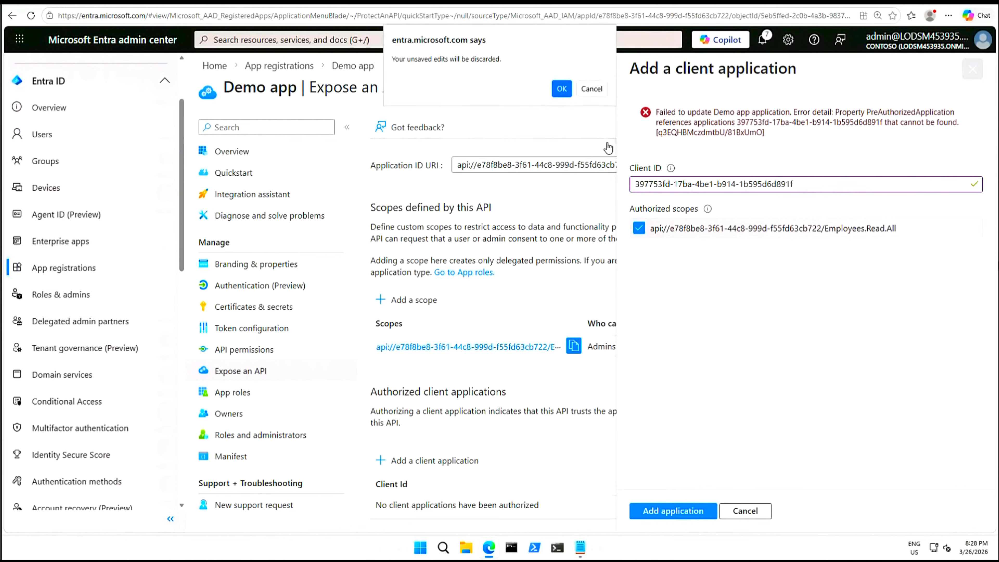
{"action": "left_click", "coordinate": [566, 89]}
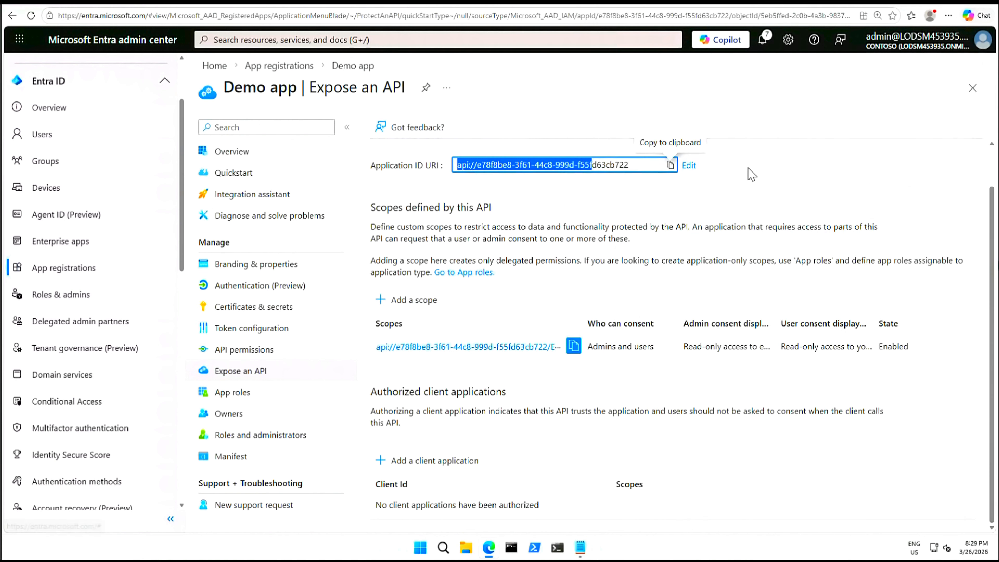
Step: Start a new client application with Demo app's copied Application ID URI in the Client ID field
{"action": "left_click", "coordinate": [670, 165]}
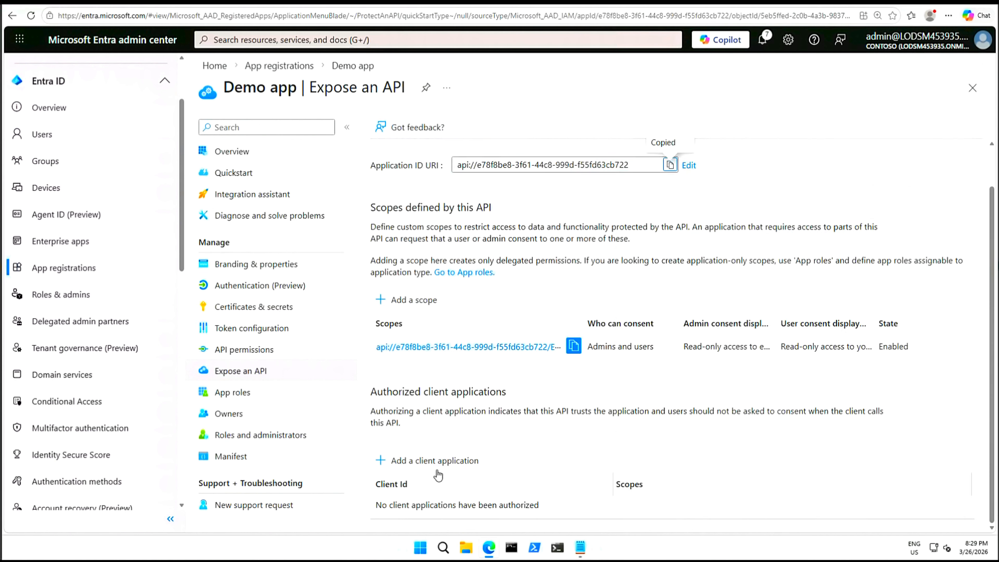
{"action": "left_click", "coordinate": [449, 467]}
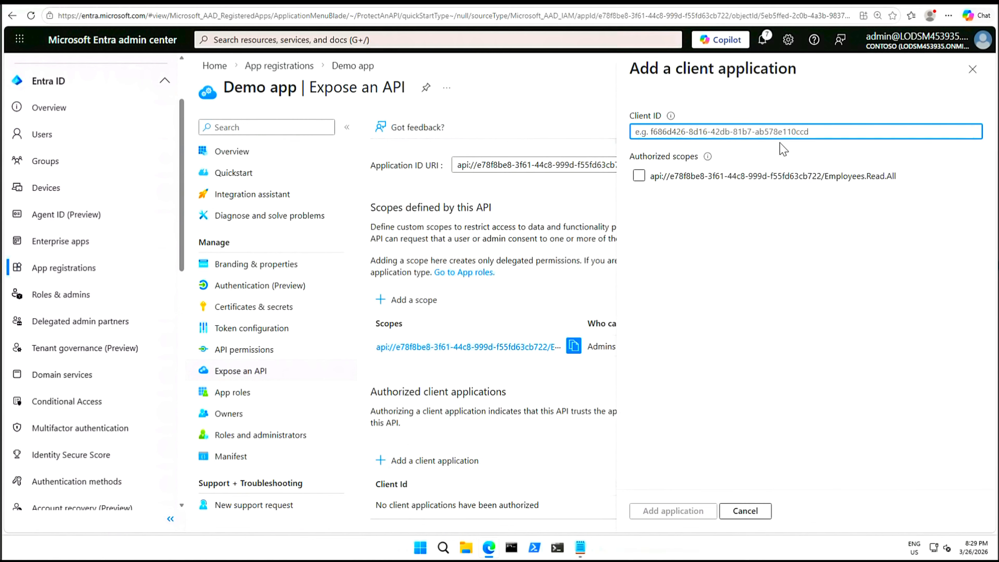
{"action": "right_click", "coordinate": [775, 132]}
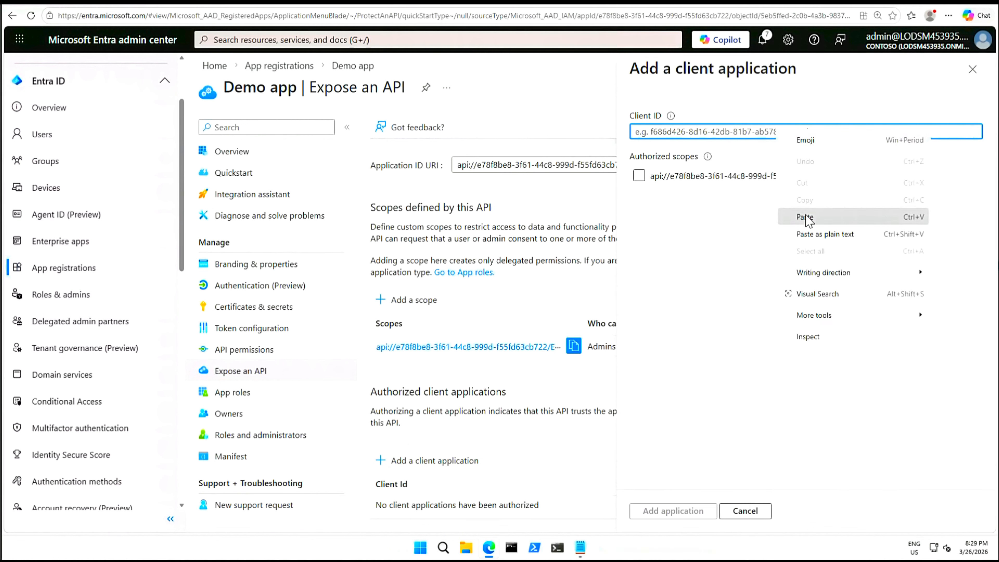
{"action": "left_click", "coordinate": [803, 217]}
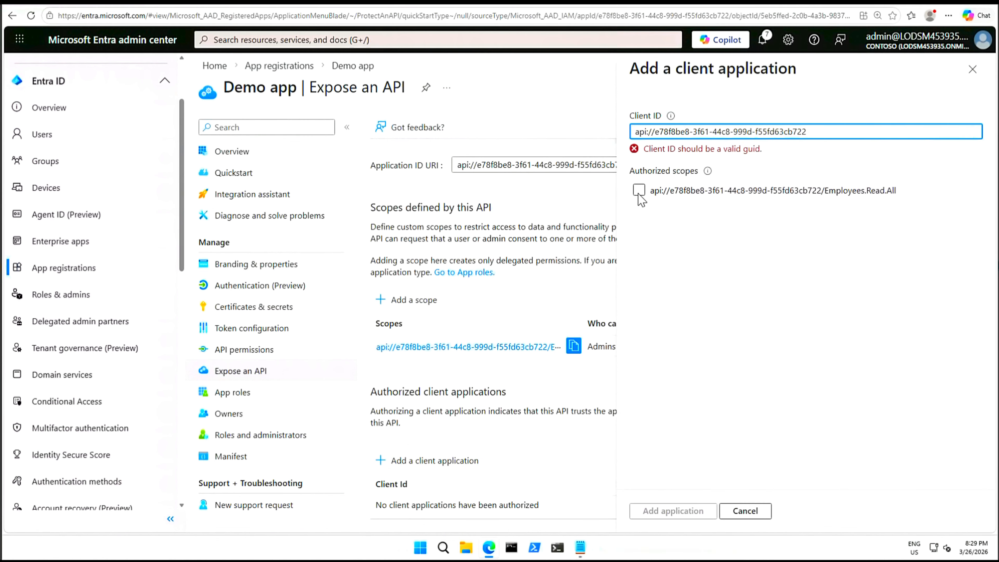
{"action": "left_click", "coordinate": [639, 191]}
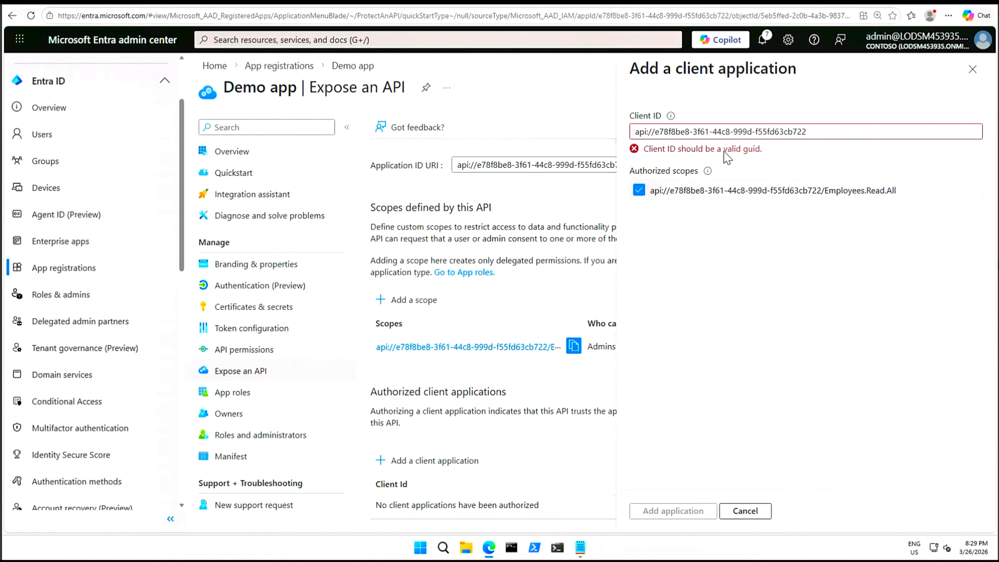
Step: Remove the "api://" prefix from the Client ID, and add the client application with the Employees.Read.All scope authorized
{"action": "mouse_move", "coordinate": [672, 118]}
{"action": "left_click", "coordinate": [851, 132]}
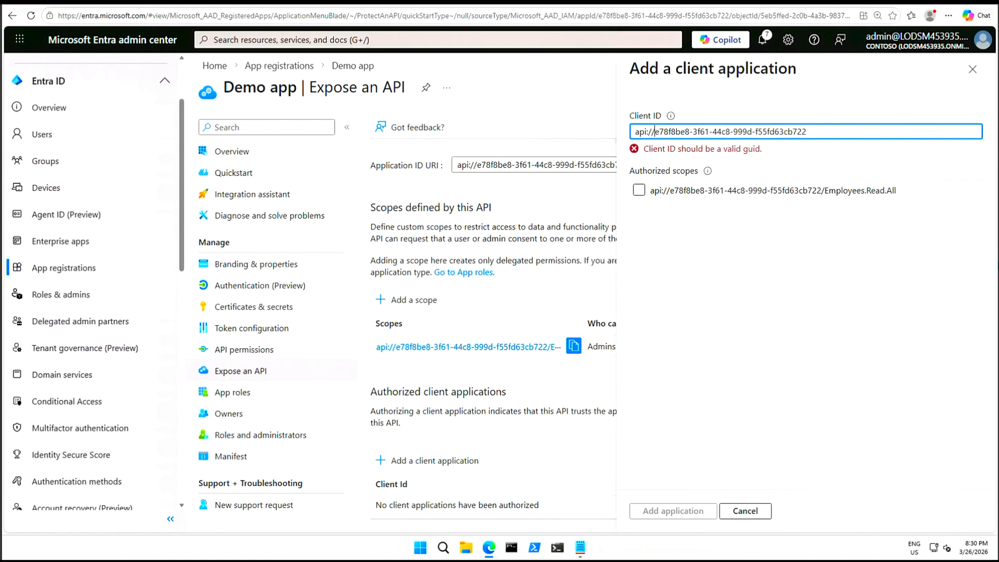
{"action": "key", "text": "BackSpace"}
{"action": "key", "text": "BackSpace"}
{"action": "key", "text": "BackSpace"}
{"action": "key", "text": "BackSpace"}
{"action": "key", "text": "BackSpace"}
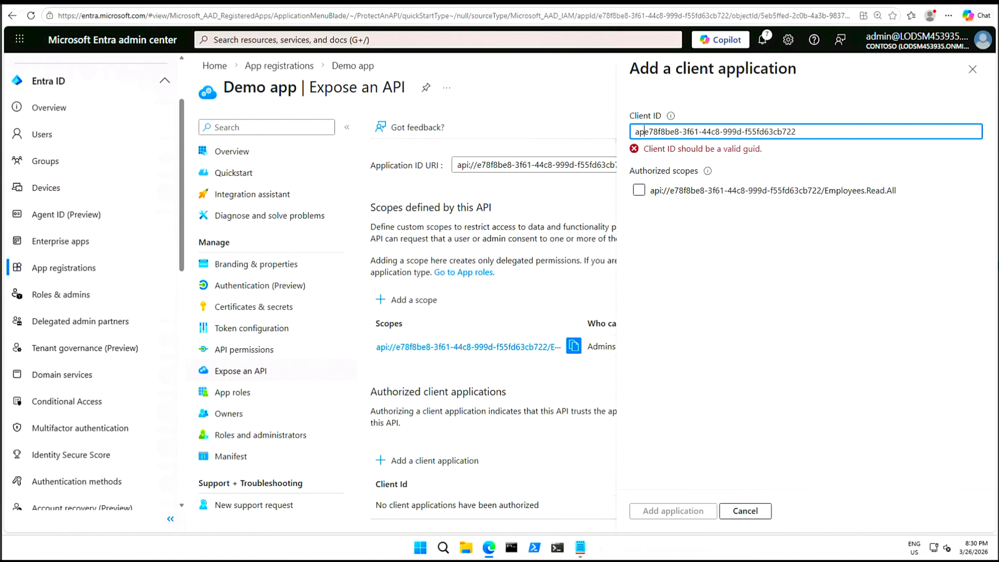
{"action": "key", "text": "BackSpace"}
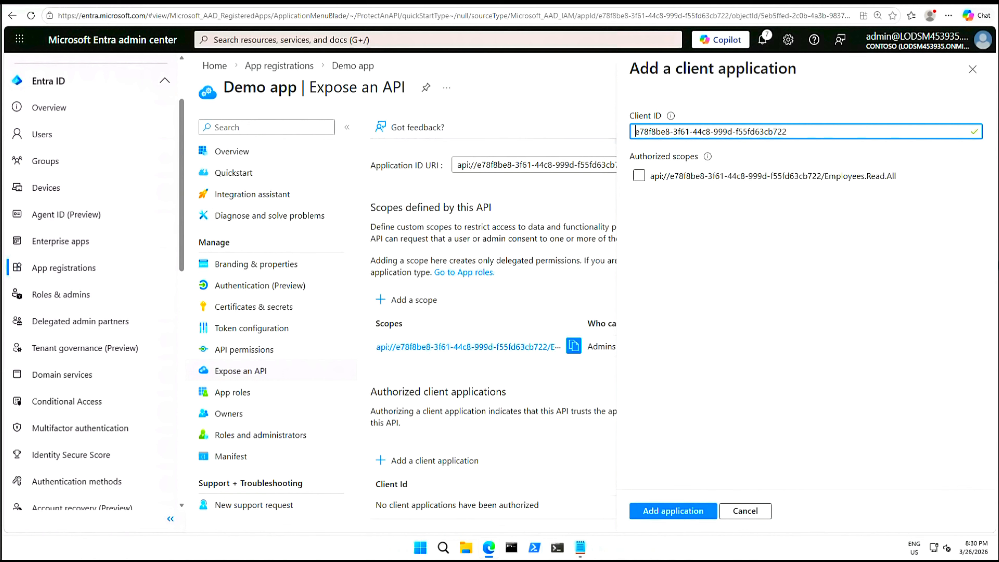
{"action": "left_click", "coordinate": [639, 176]}
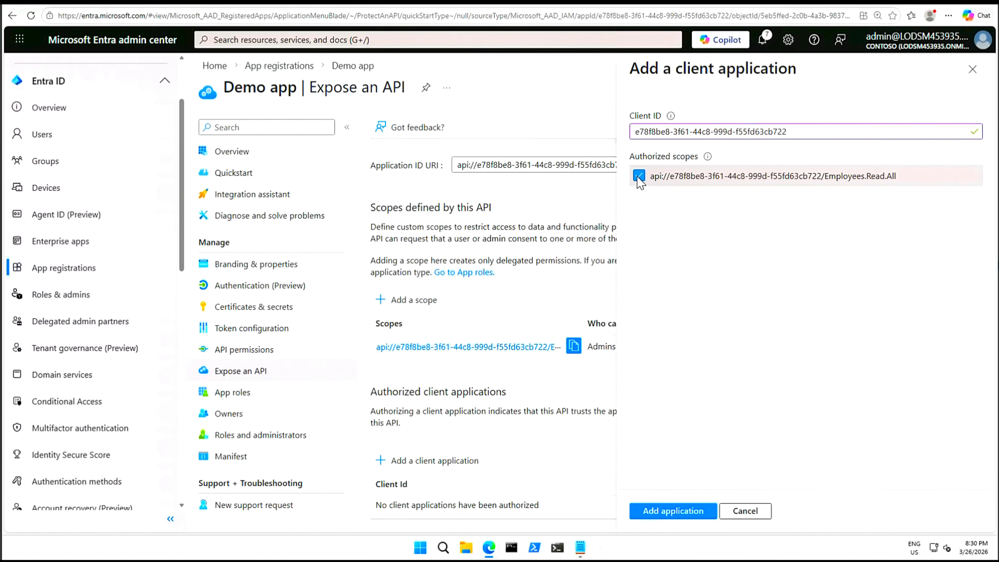
{"action": "left_click", "coordinate": [676, 511]}
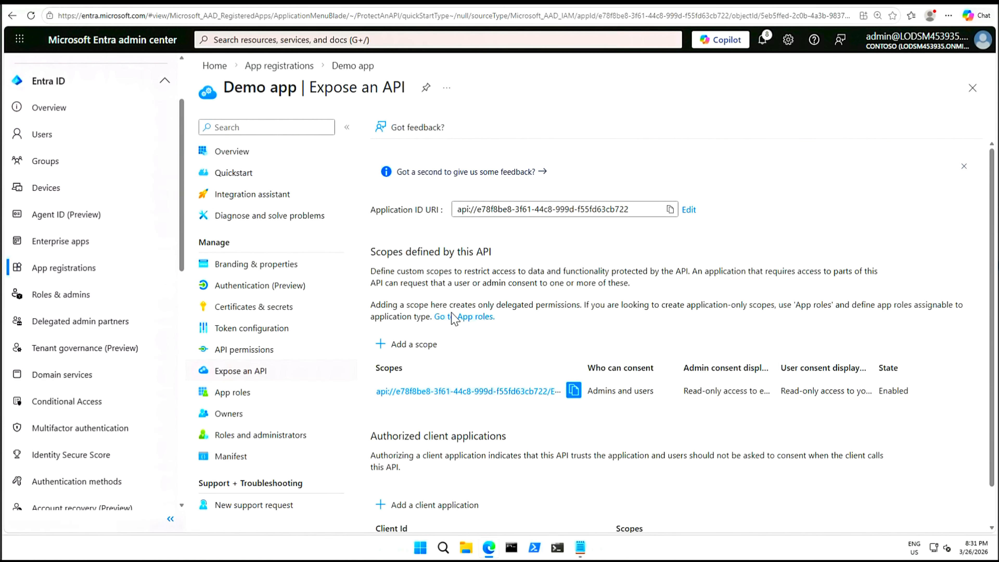
Step: Start a second scope named Employees.Write.All with the admin consent display name "Write access to employee records"
{"action": "left_click", "coordinate": [400, 346]}
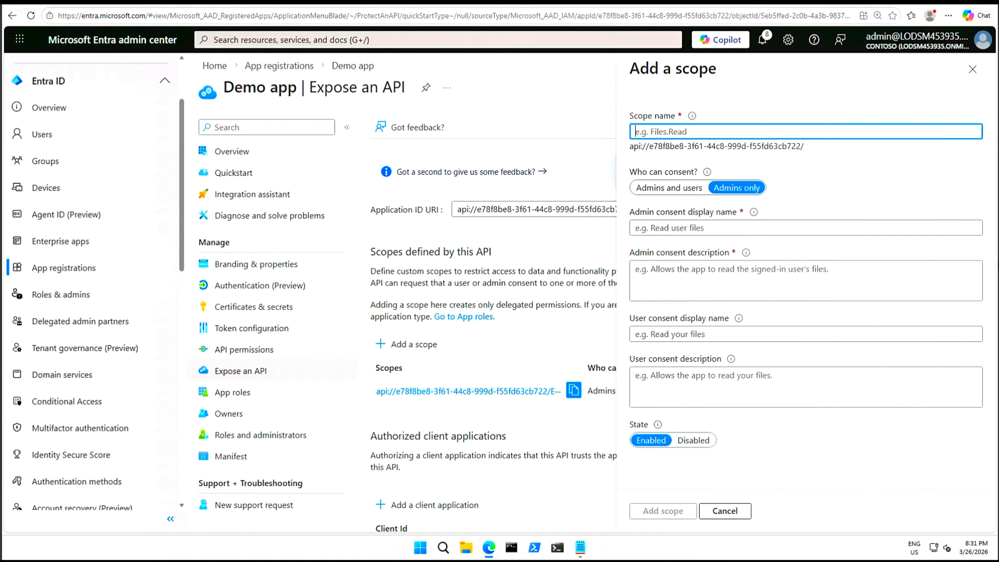
{"action": "type", "text": "E"}
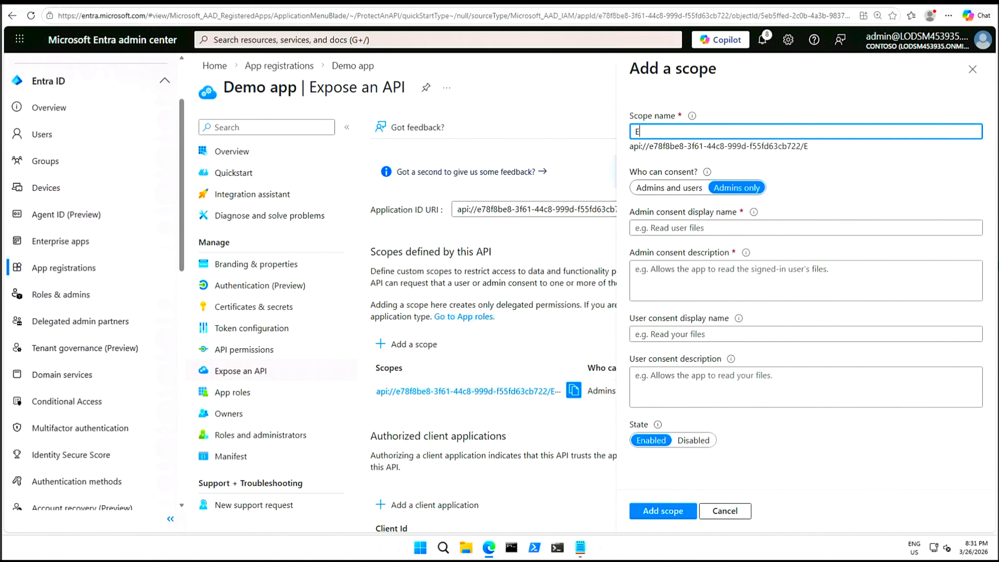
{"action": "type", "text": "mployees.W"}
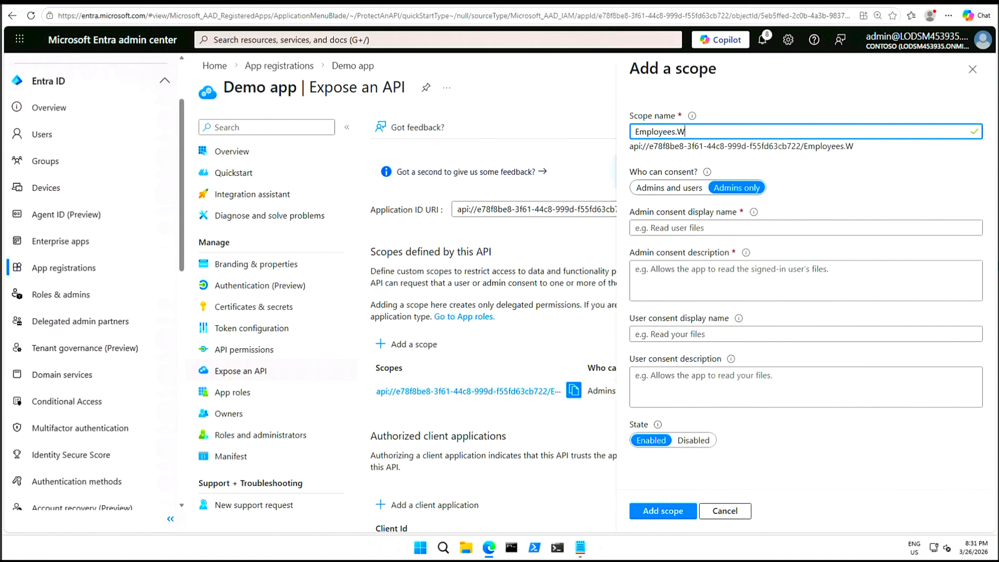
{"action": "type", "text": "rite.All"}
{"action": "left_click", "coordinate": [728, 228]}
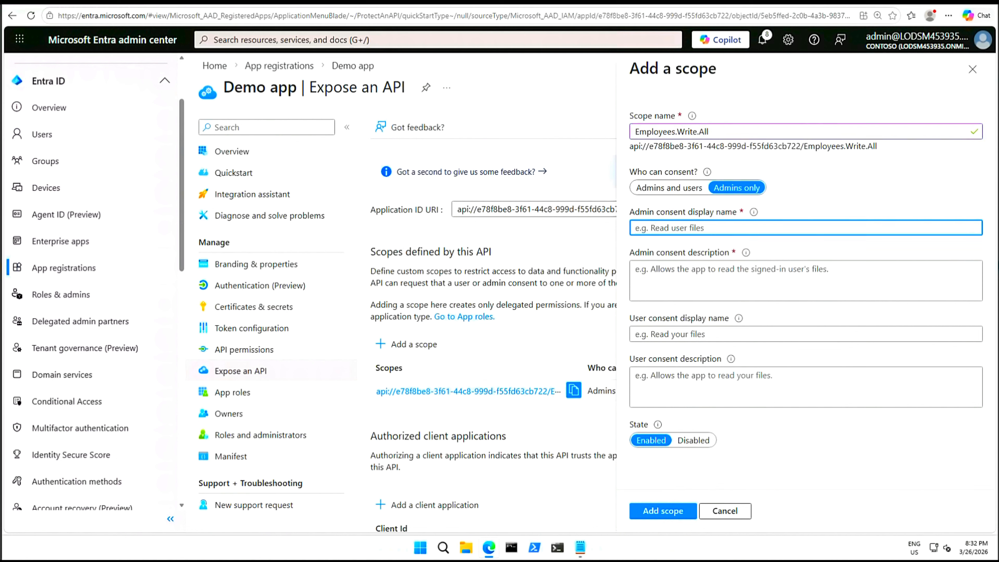
{"action": "type", "text": "Write access to employee records"}
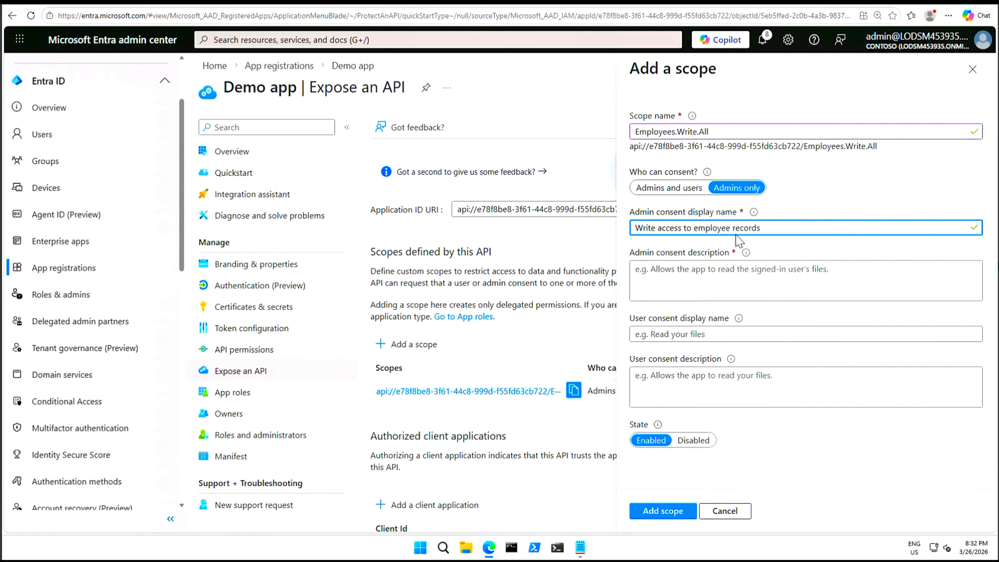
Step: Set the admin consent description to "Allow the application to have Write access to all employee records" and add the scope as Enabled for admins only
{"action": "left_click_drag", "start_coordinate": [760, 227], "coordinate": [612, 231]}
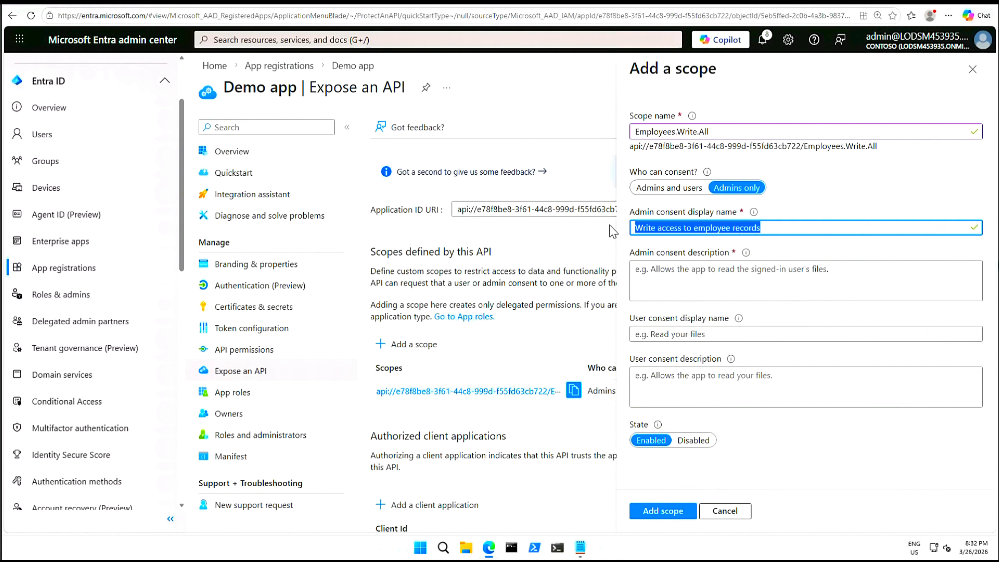
{"action": "left_click", "coordinate": [756, 286]}
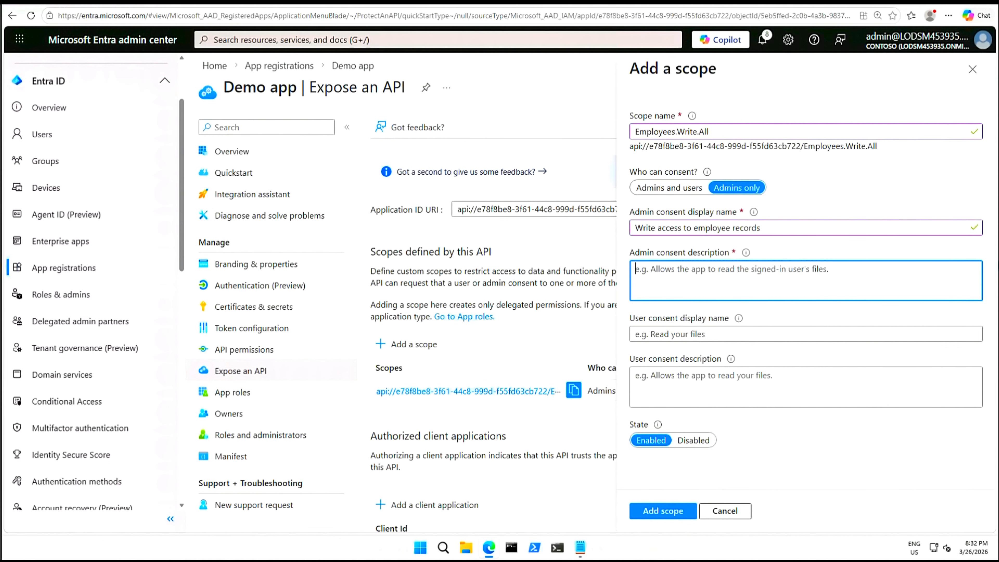
{"action": "key", "text": "ctrl+v"}
{"action": "key", "text": "Home"}
{"action": "type", "text": "Allow "}
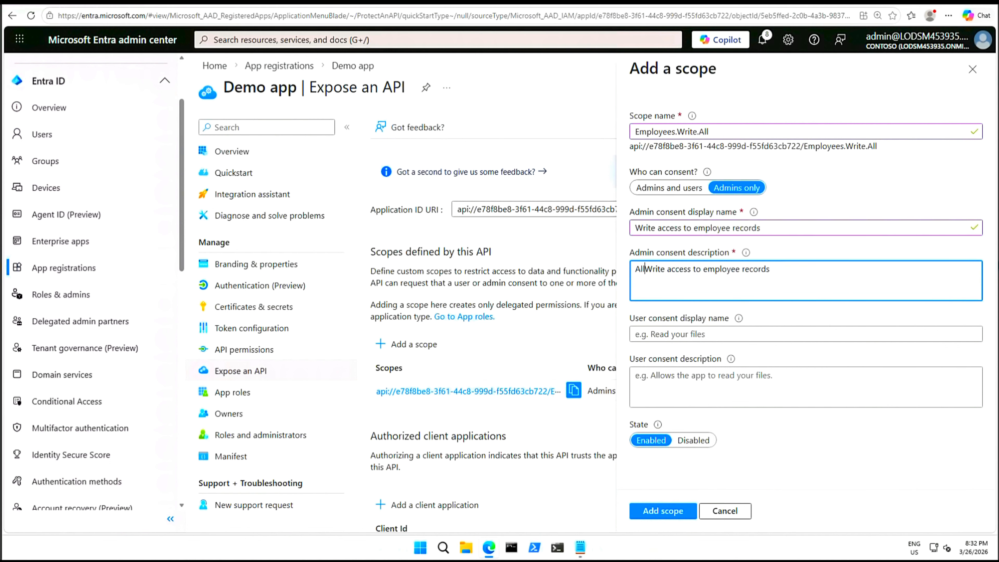
{"action": "type", "text": "the applica"}
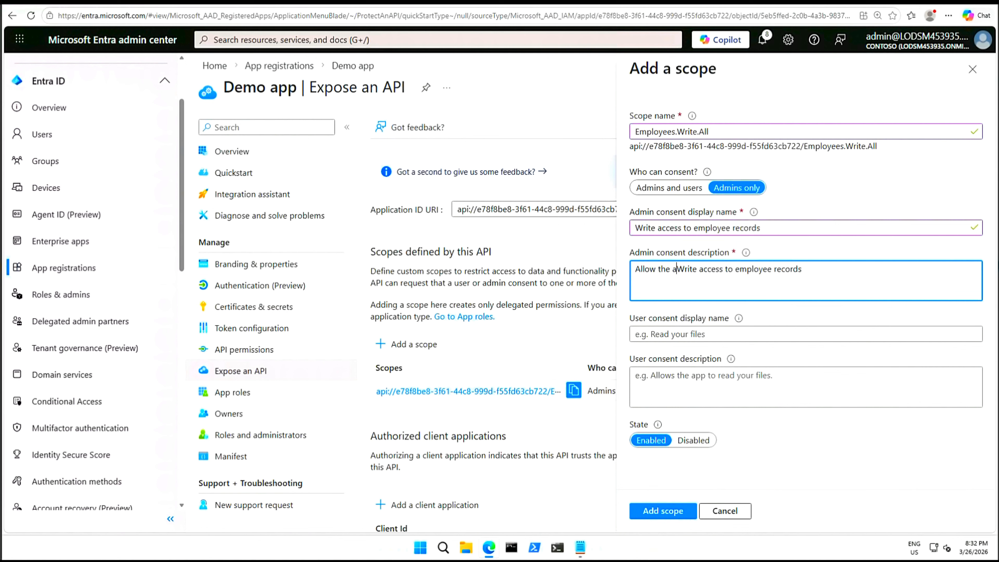
{"action": "type", "text": "tion t"}
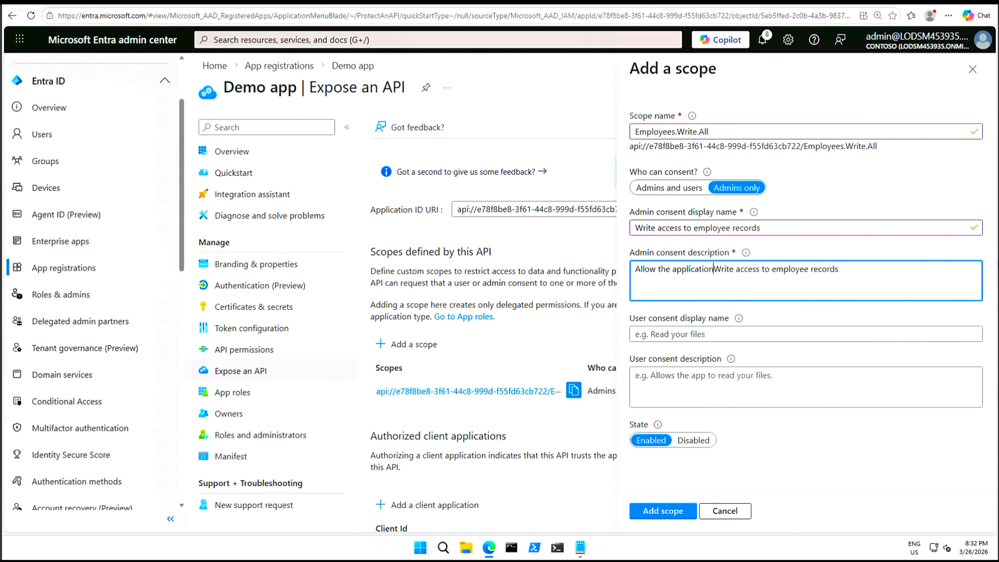
{"action": "type", "text": "o have"}
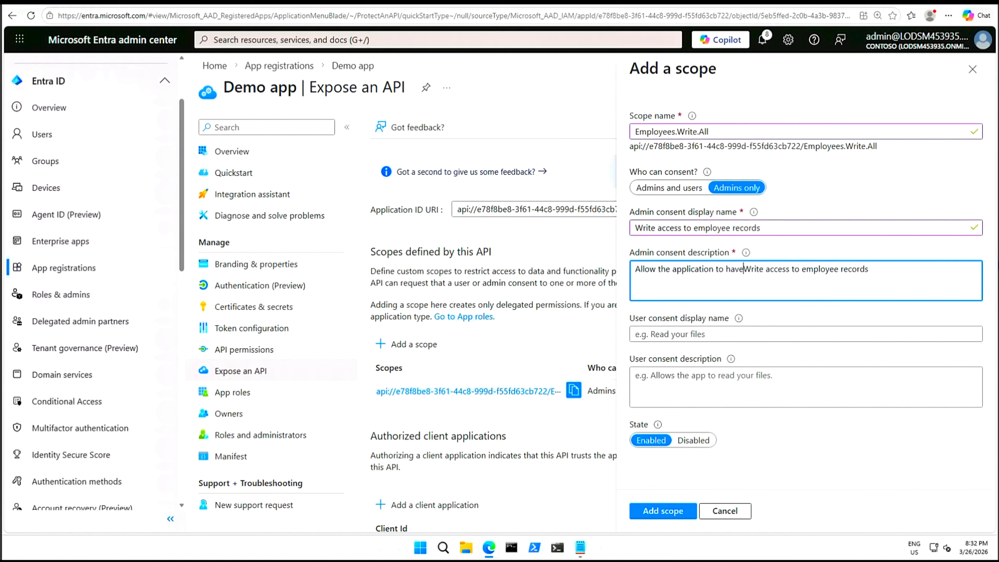
{"action": "left_click", "coordinate": [803, 269]}
{"action": "type", "text": "all"}
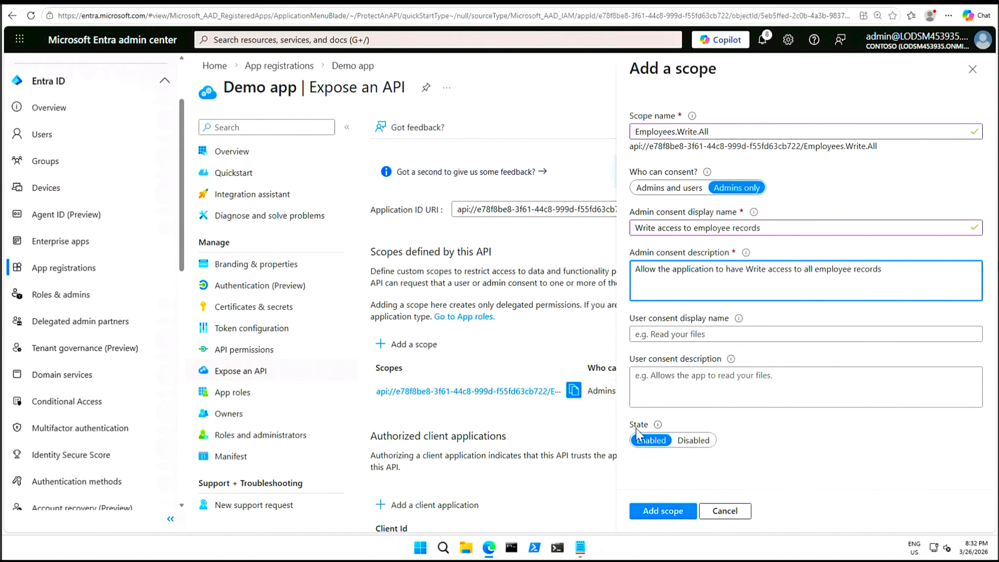
{"action": "left_click", "coordinate": [664, 511]}
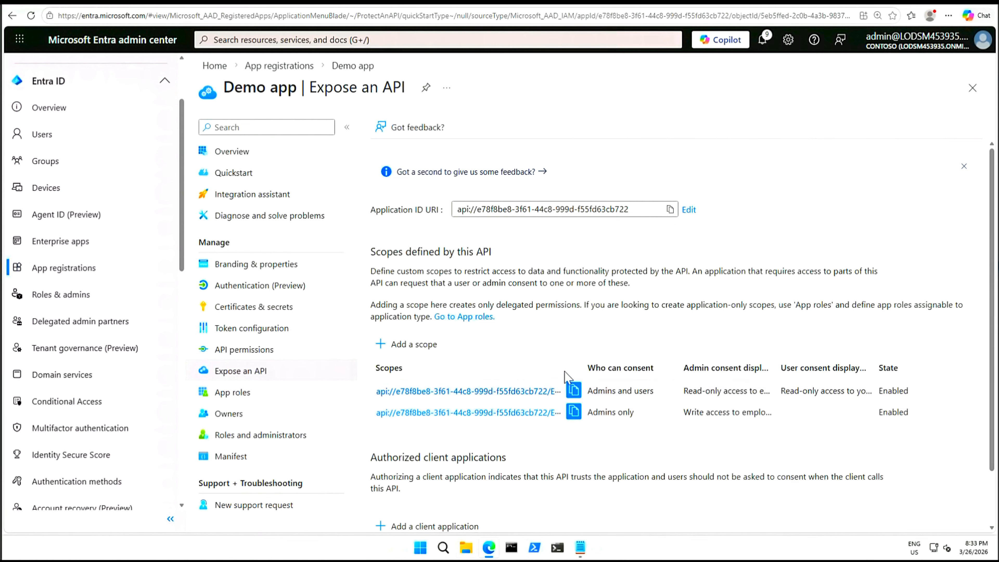
{"action": "left_click_drag", "start_coordinate": [592, 362], "coordinate": [634, 361]}
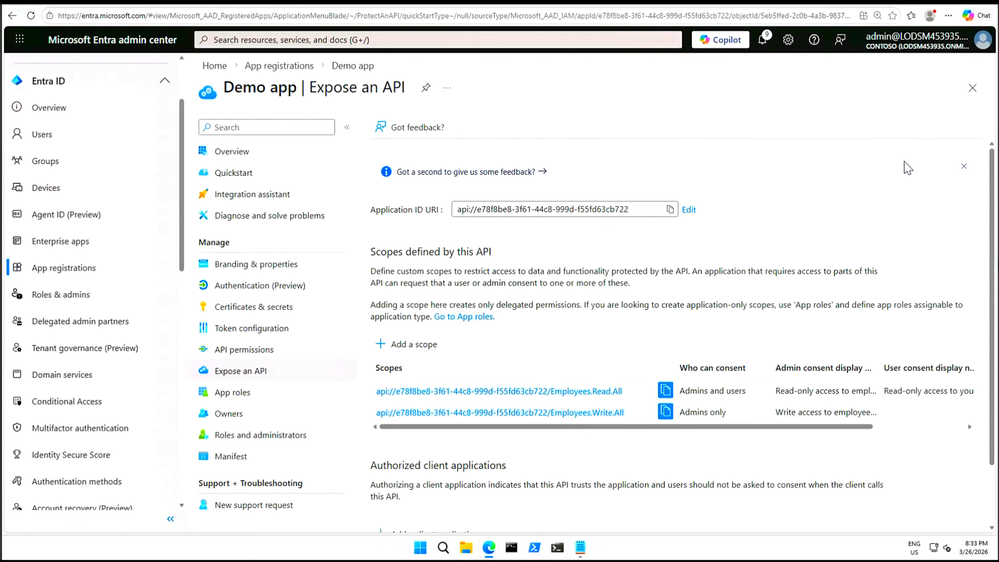
Step: Leave Demo app's registration and start a new custom role in the directory's roles and administrators
{"action": "left_click", "coordinate": [971, 88]}
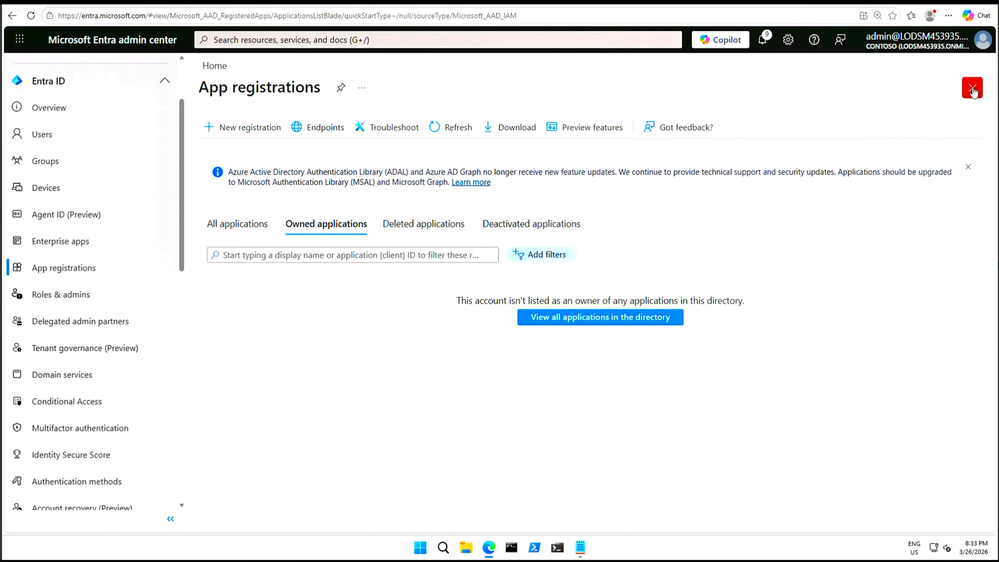
{"action": "left_click", "coordinate": [972, 90]}
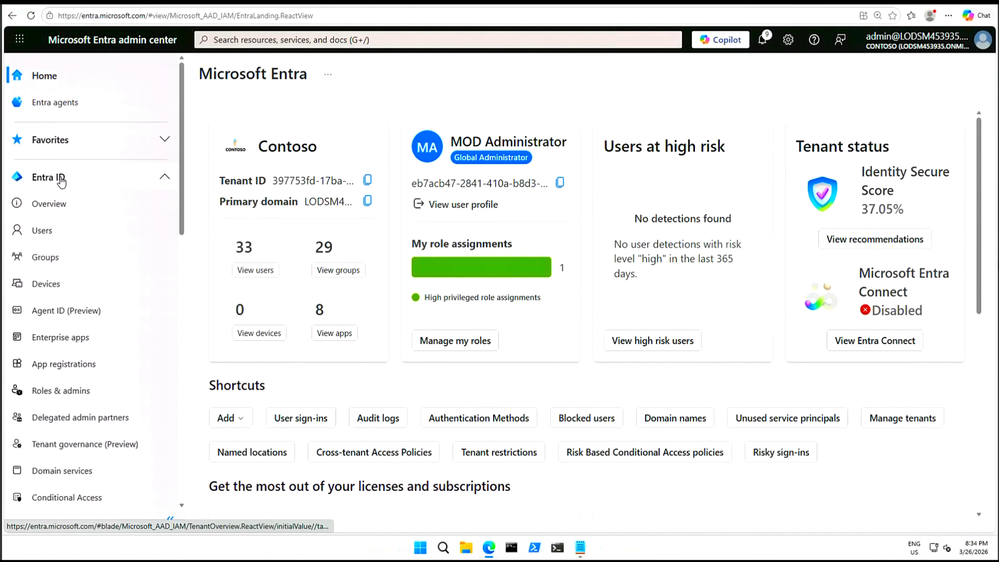
{"action": "left_click", "coordinate": [59, 391]}
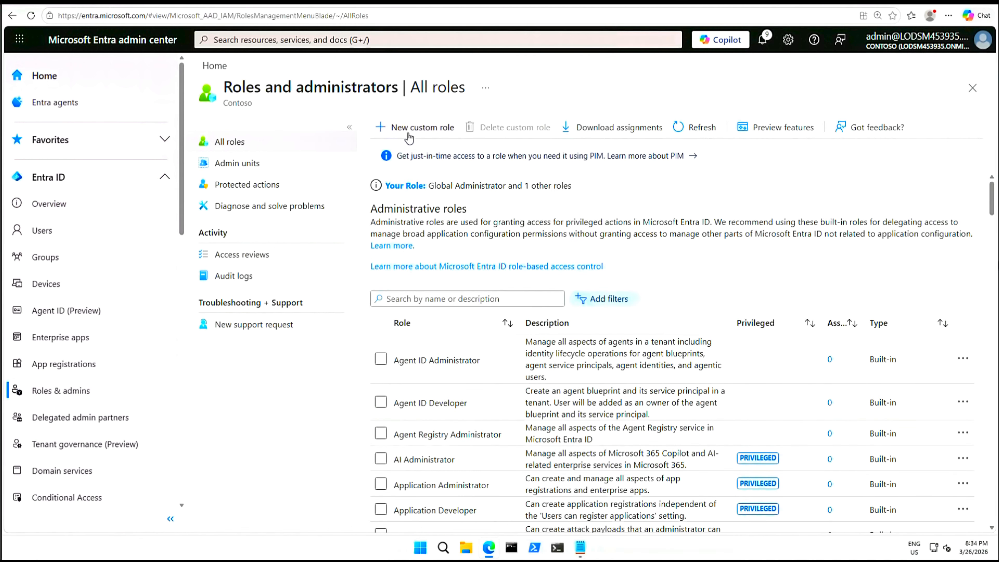
{"action": "left_click", "coordinate": [417, 128]}
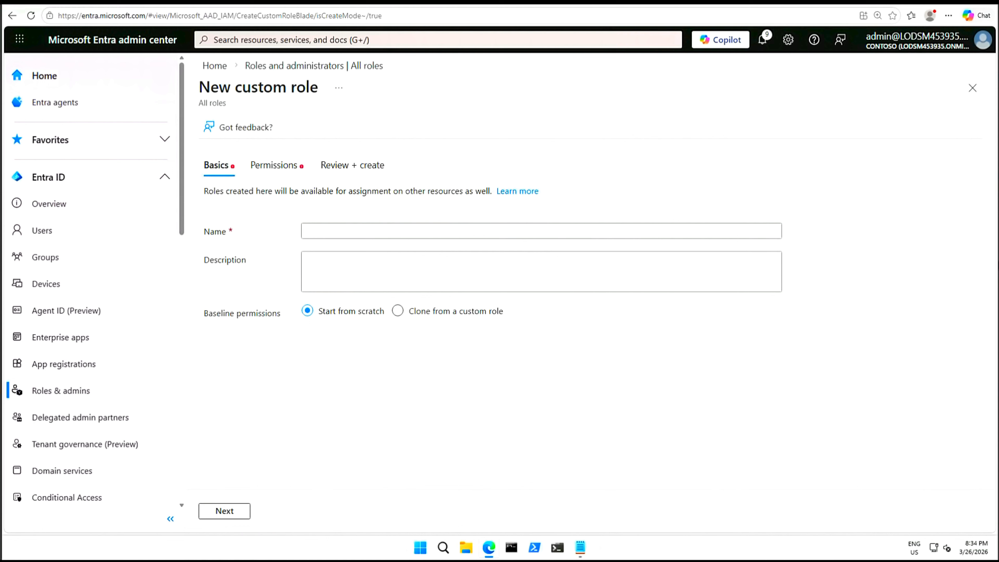
{"action": "left_click", "coordinate": [541, 230]}
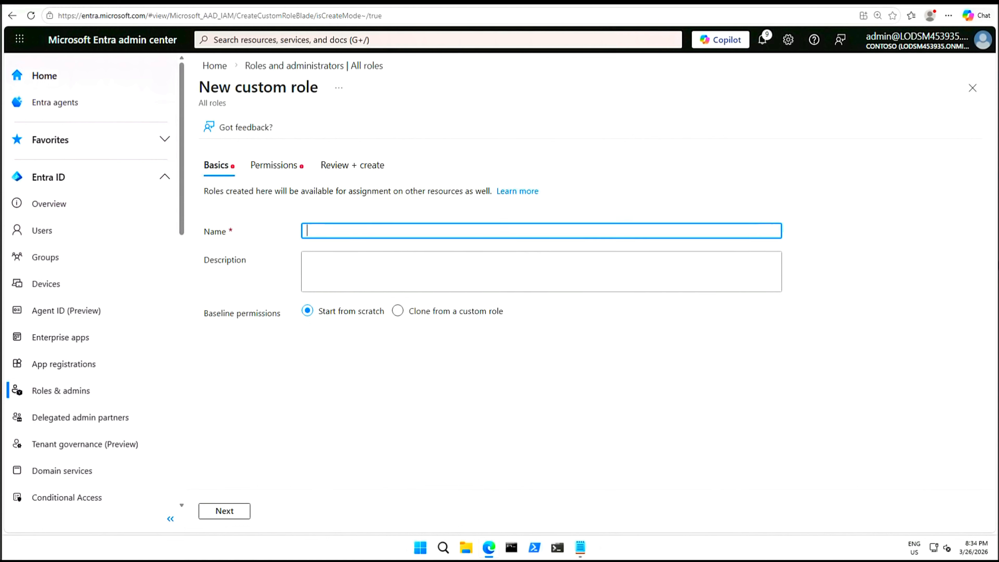
{"action": "type", "text": "My custom app role"}
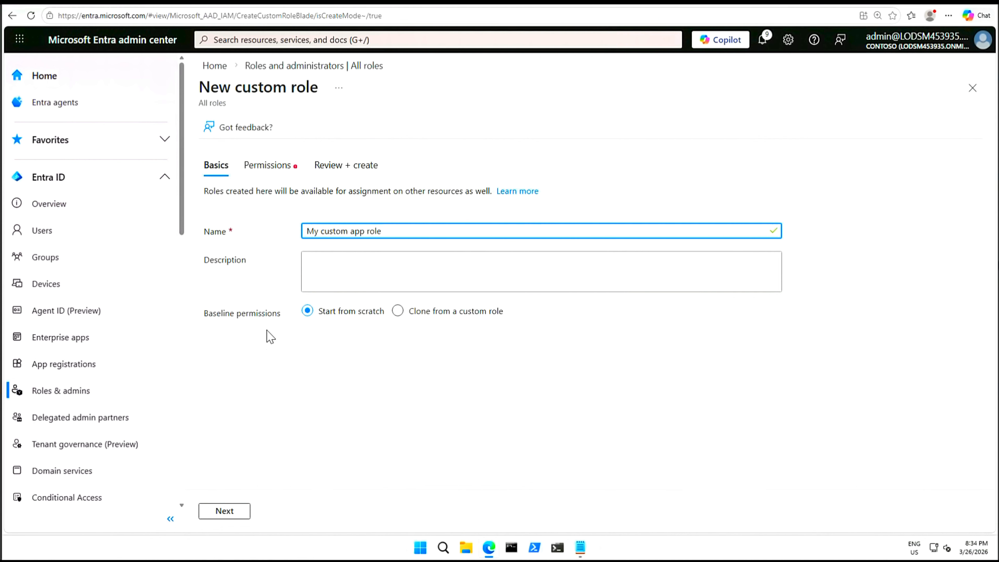
{"action": "left_click", "coordinate": [227, 512]}
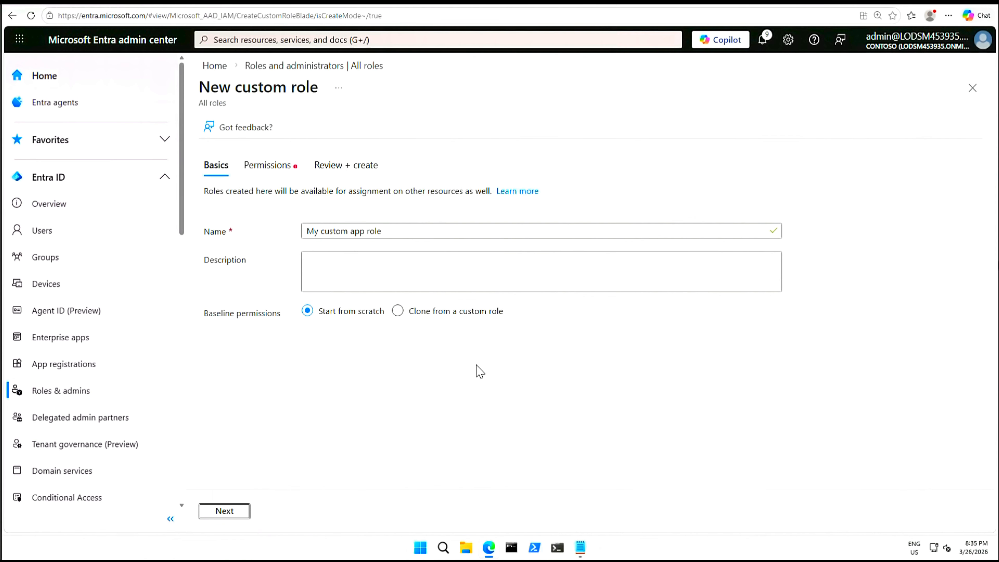
{"action": "left_click", "coordinate": [398, 310]}
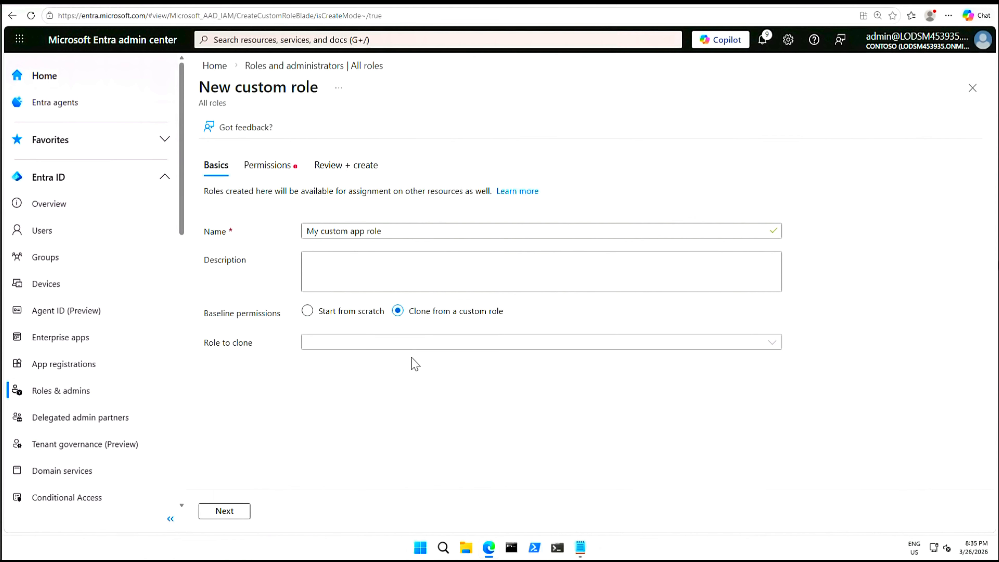
{"action": "left_click", "coordinate": [308, 311]}
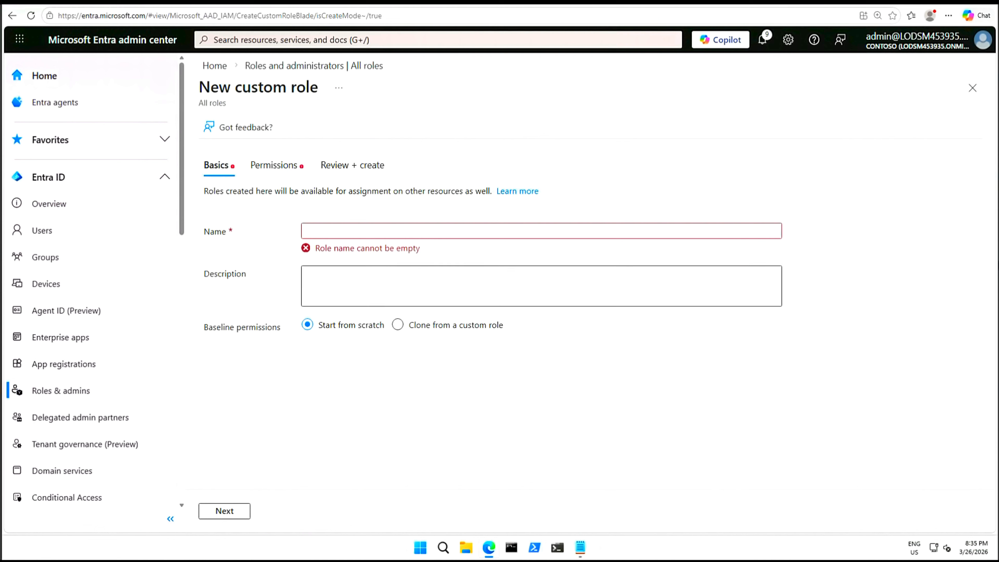
Step: Name the custom role "My custom app role", keeping its baseline permissions as Start from scratch, and proceed to its permissions
{"action": "left_click", "coordinate": [307, 231]}
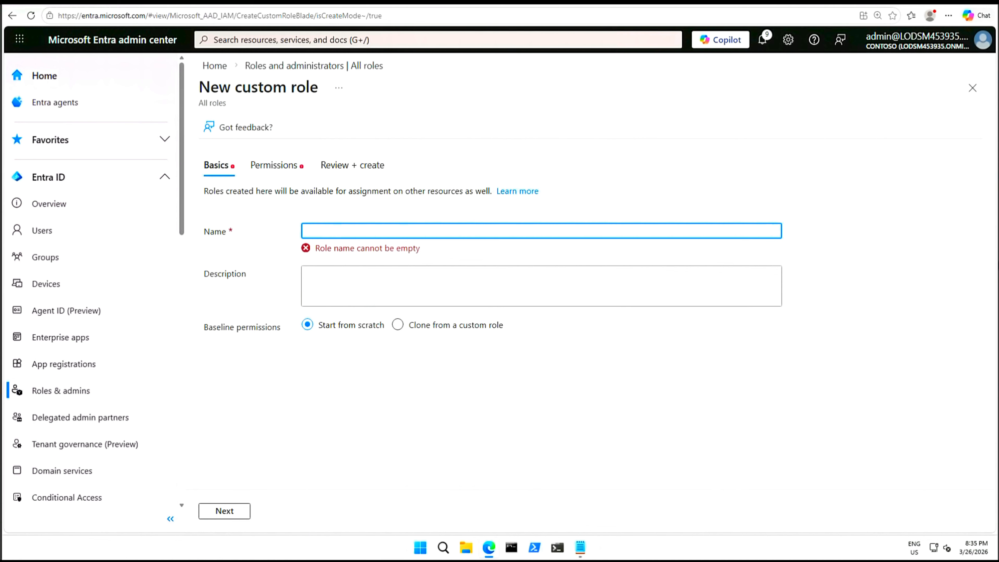
{"action": "type", "text": "My custom app role"}
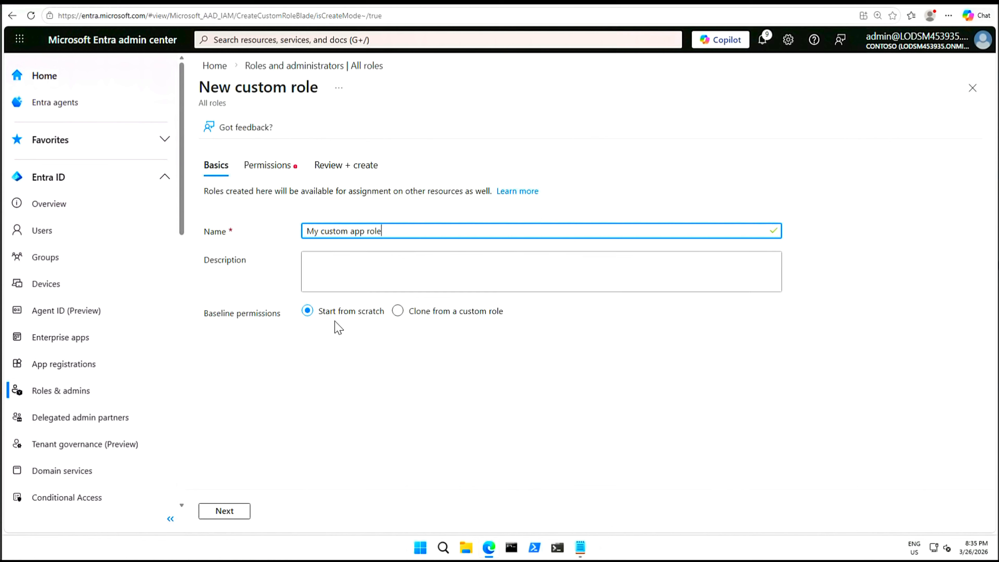
{"action": "left_click", "coordinate": [230, 512]}
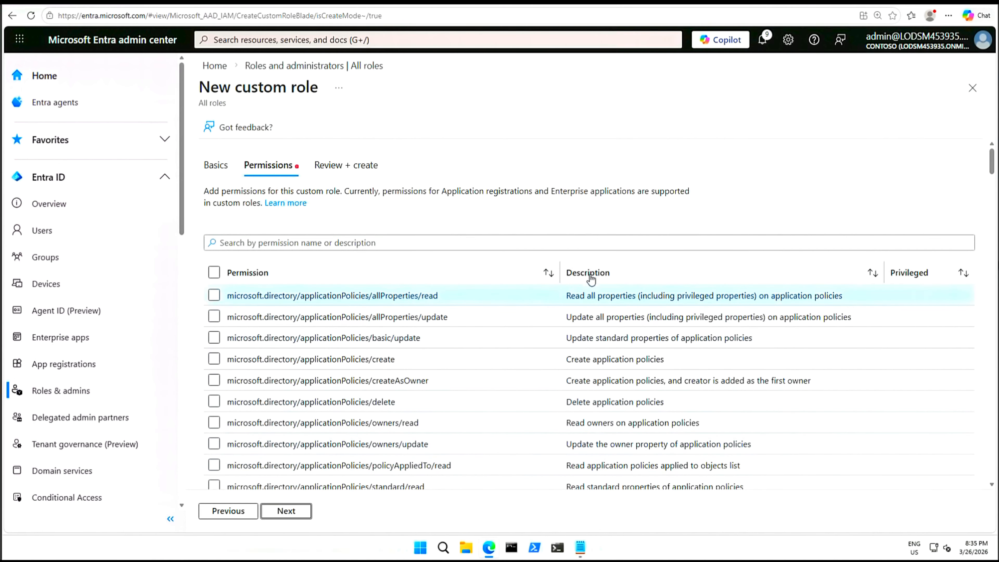
Step: Filter permissions by "credentials", add servicePrincipals/getPasswordSingleSignOnCredentials and servicePrincipals/synchronizationCredentials/manage, and create the custom role
{"action": "left_click", "coordinate": [241, 244]}
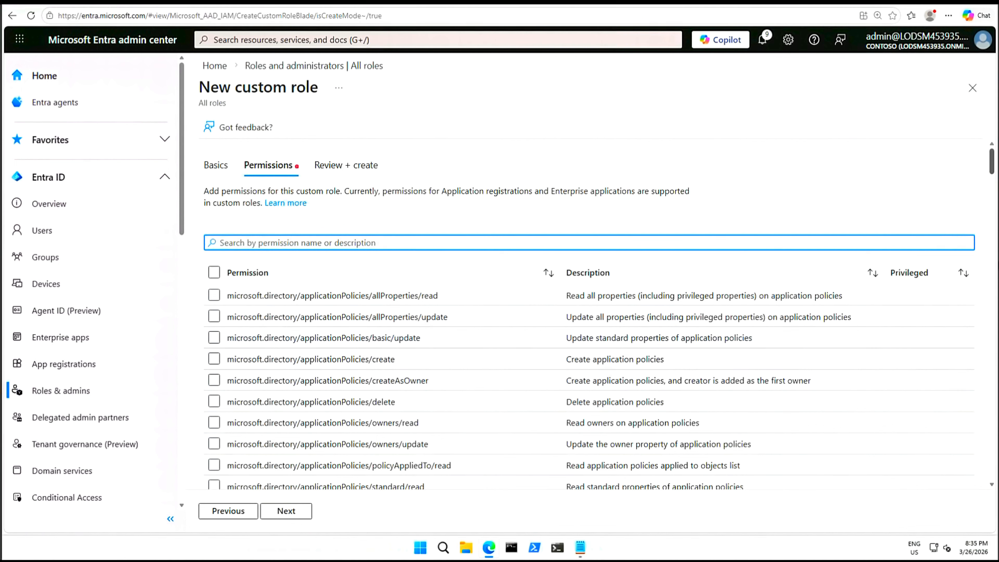
{"action": "type", "text": "credentials"}
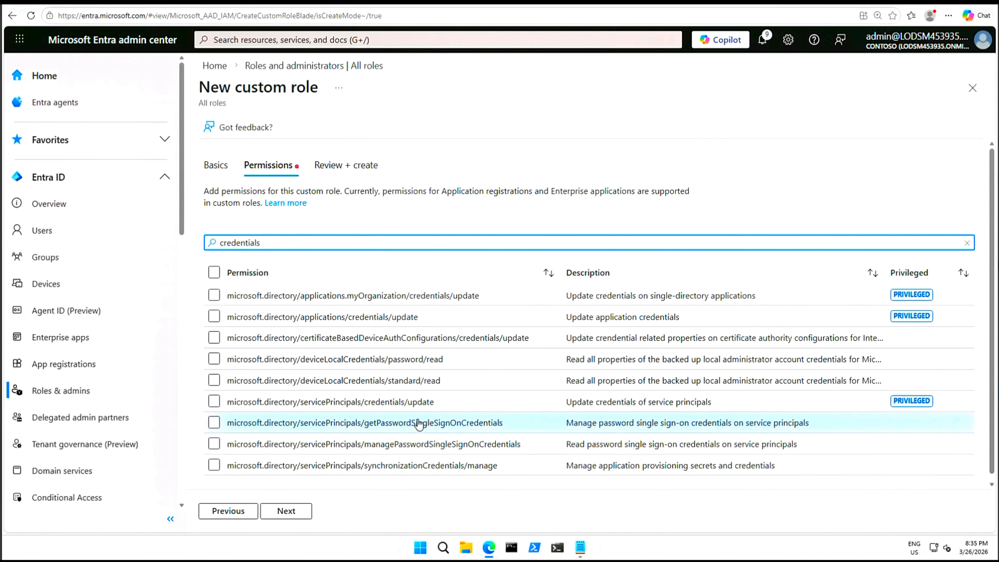
{"action": "left_click", "coordinate": [214, 424]}
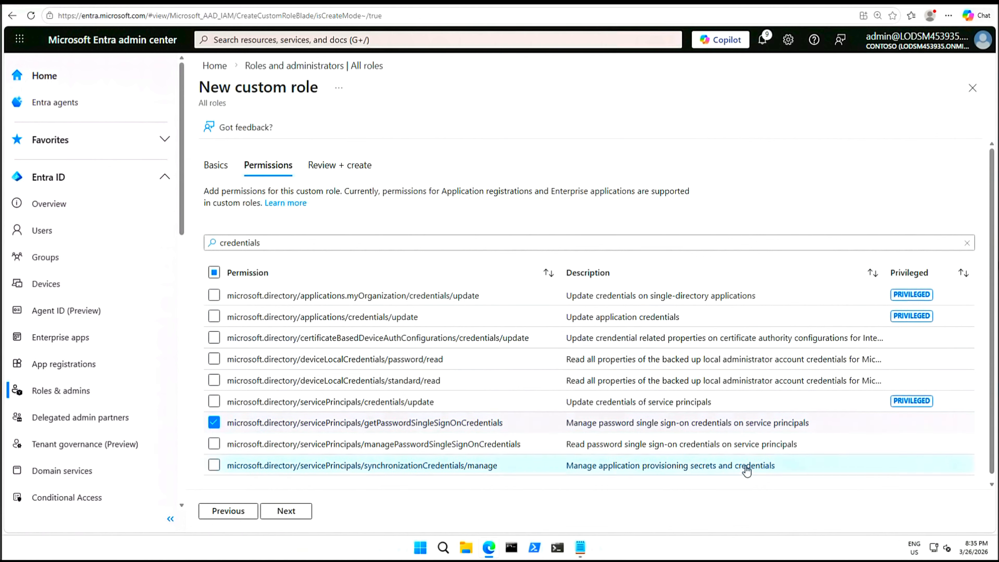
{"action": "left_click", "coordinate": [214, 465]}
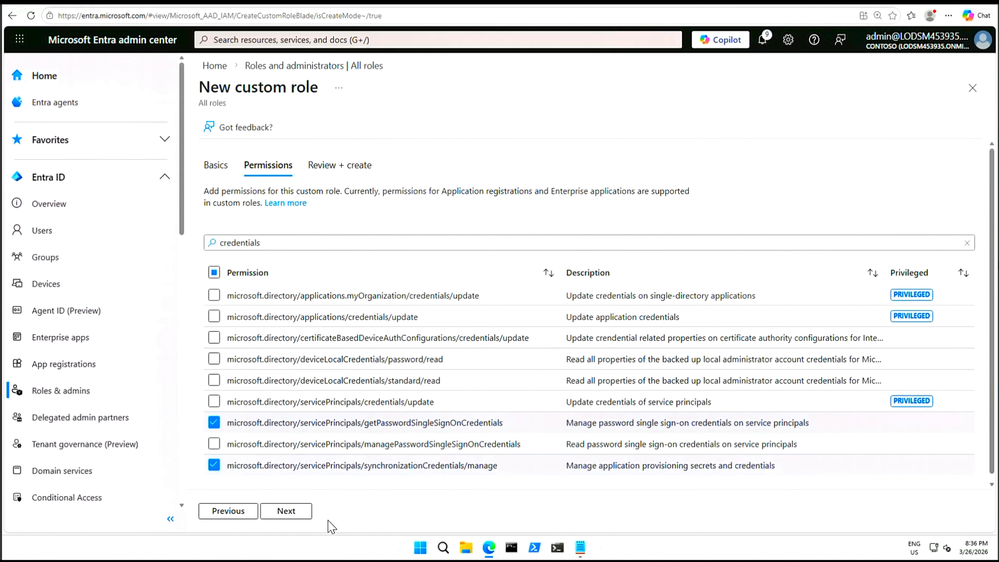
{"action": "left_click", "coordinate": [286, 510]}
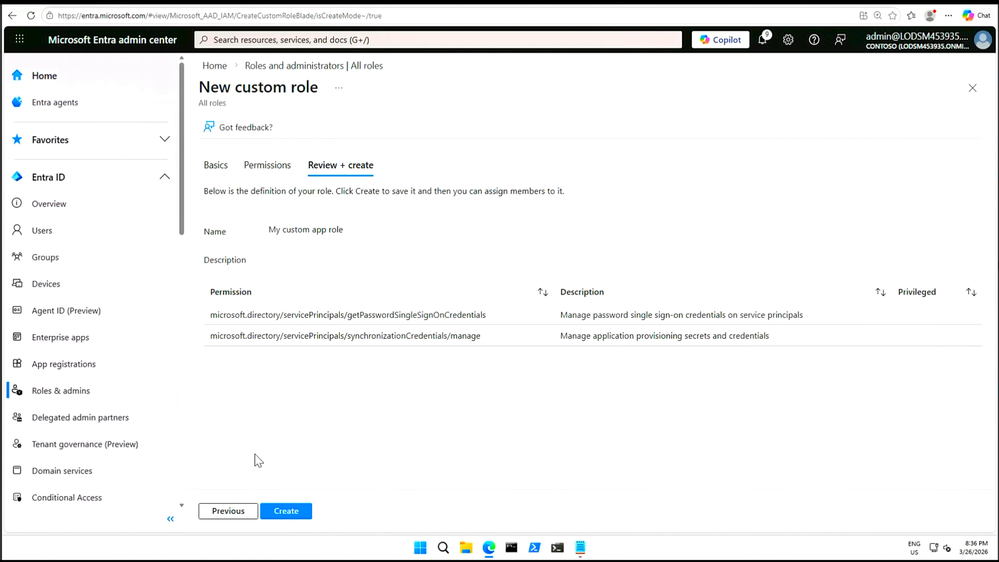
{"action": "left_click", "coordinate": [290, 513]}
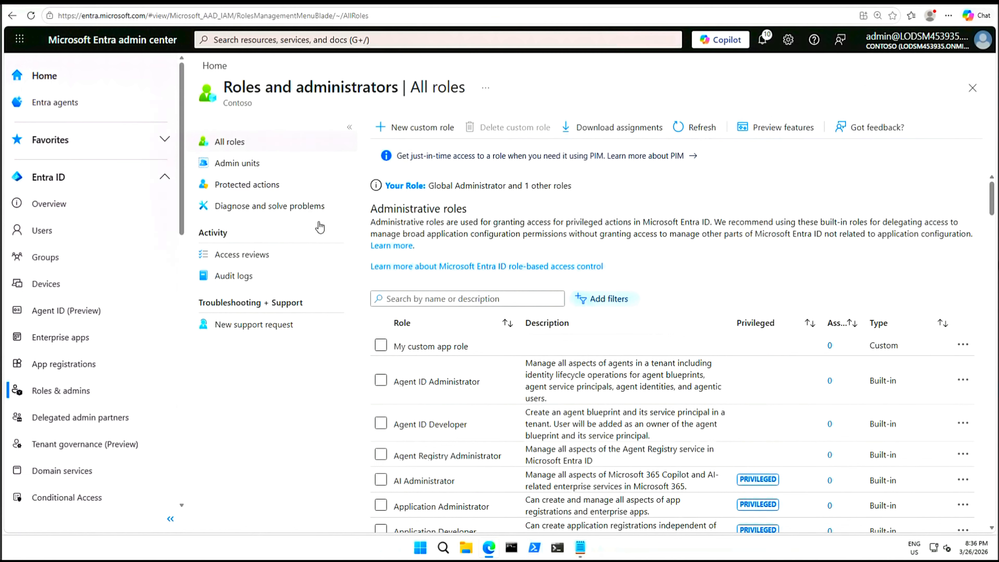
Step: Open the eligible assignments of My custom app role and start adding a new assignment
{"action": "left_click", "coordinate": [445, 347]}
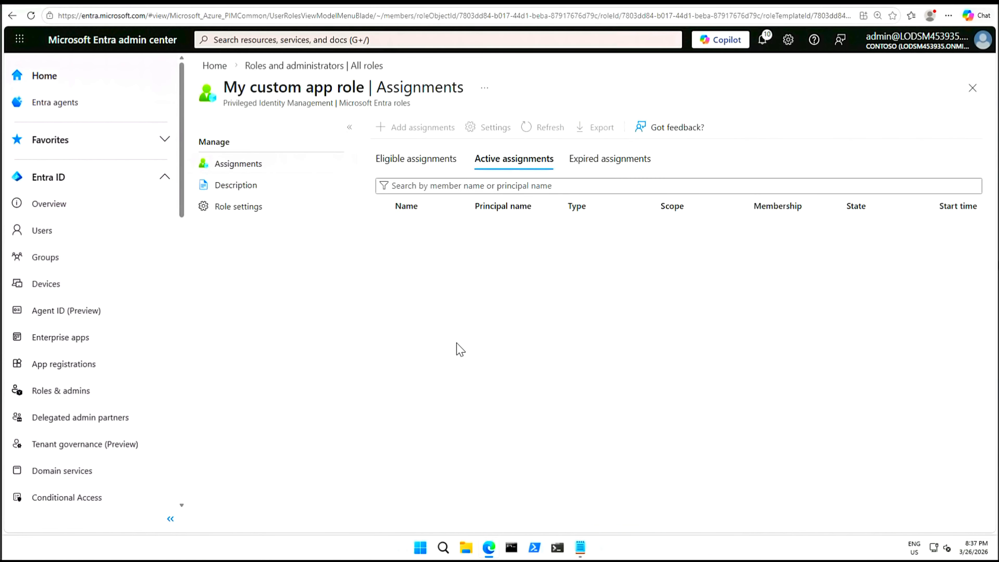
{"action": "left_click", "coordinate": [419, 158]}
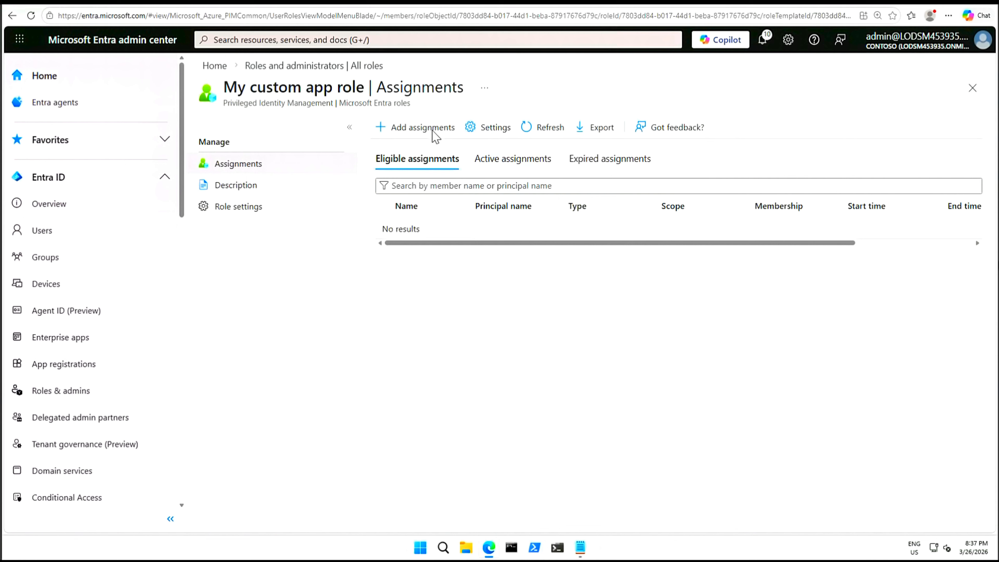
{"action": "left_click", "coordinate": [418, 129]}
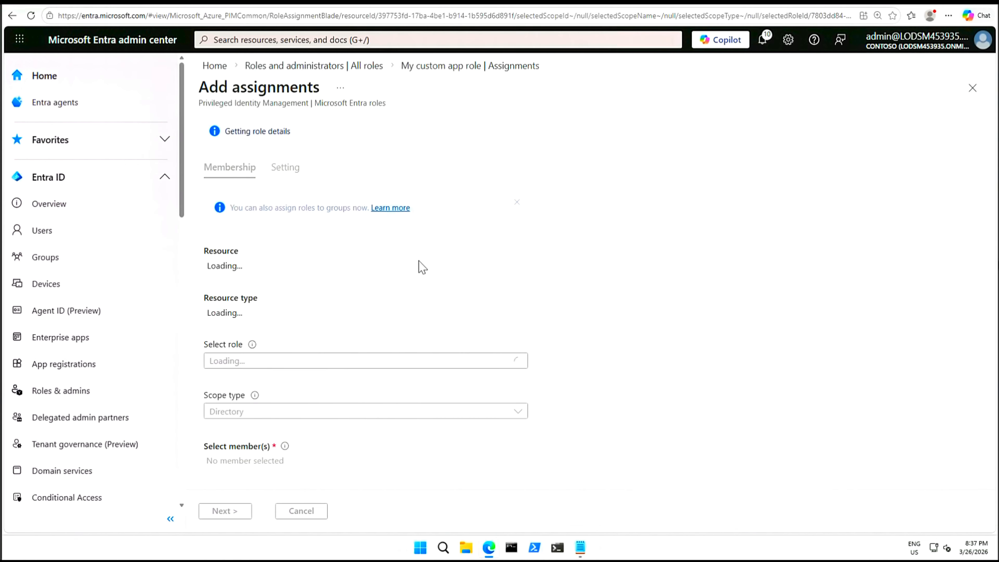